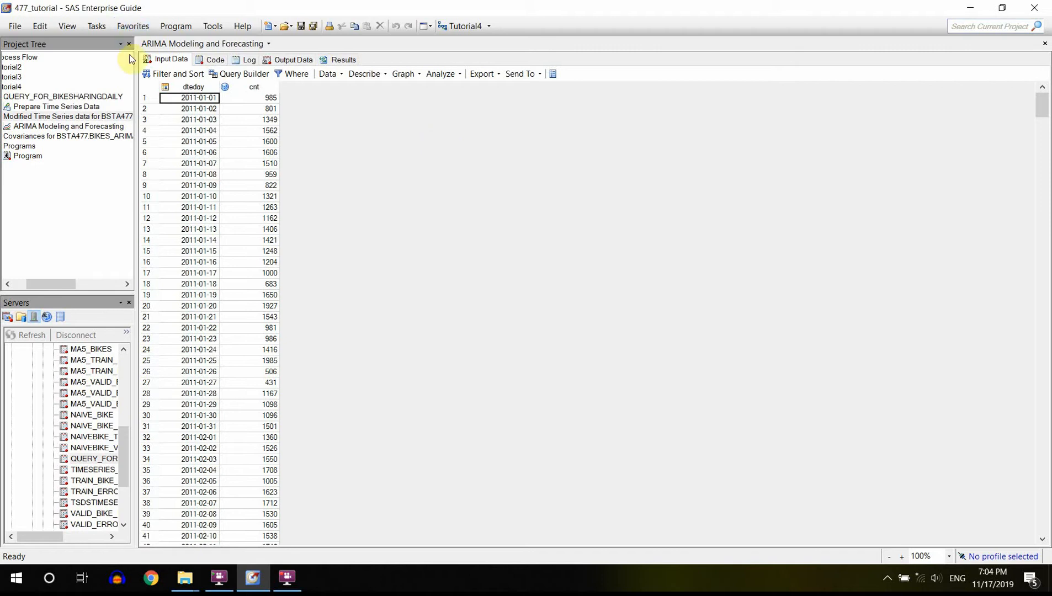
- Start a Filter and Sort on the ARIMA input data with dteday and cnt selected, filtering dteday by Less than
left_click(186, 76)
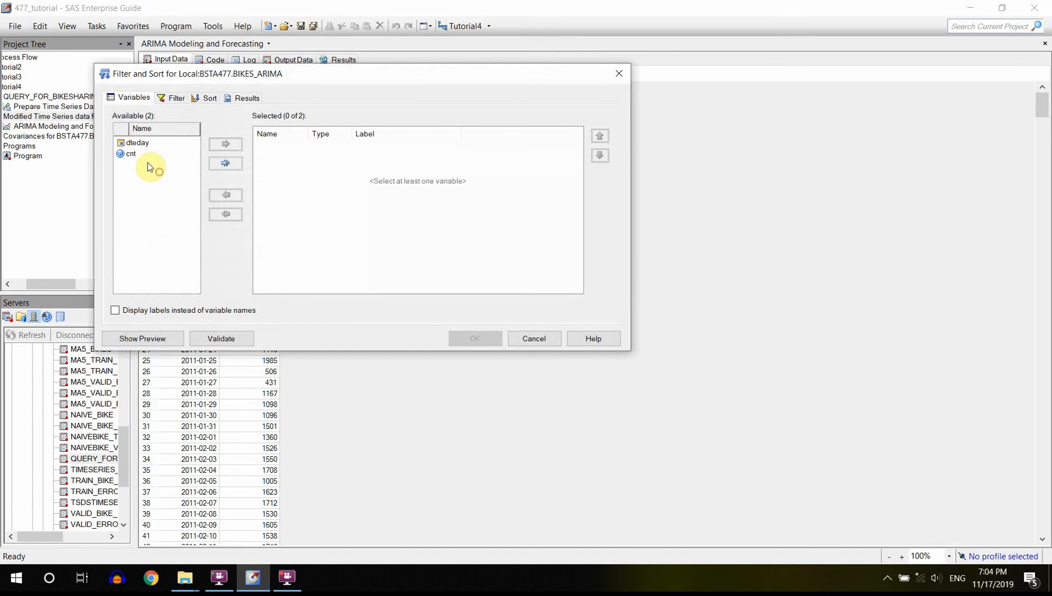
left_click_drag(147, 164, 300, 149)
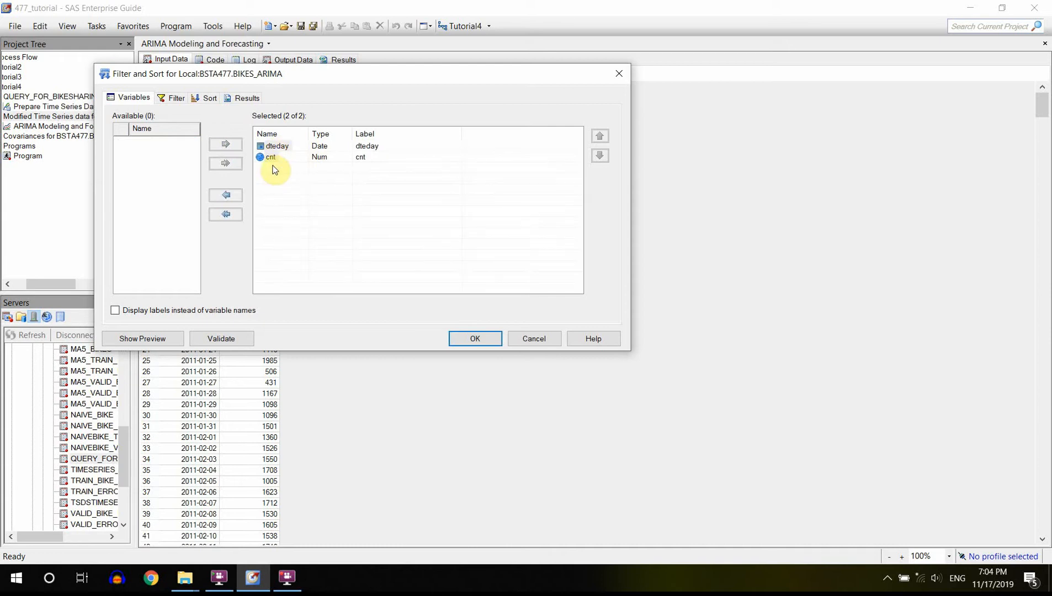
left_click(176, 102)
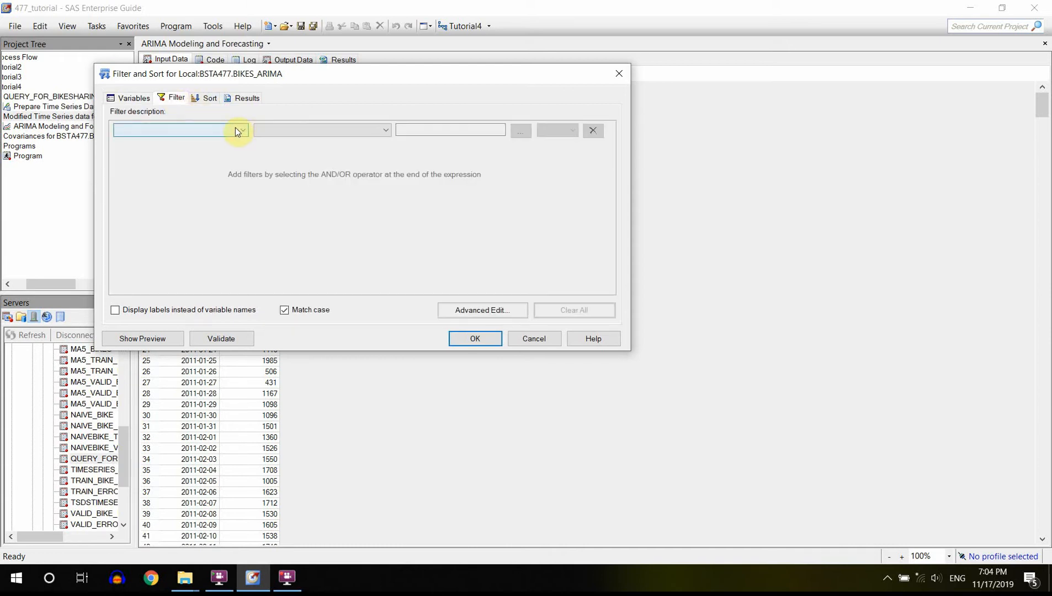
left_click(239, 131)
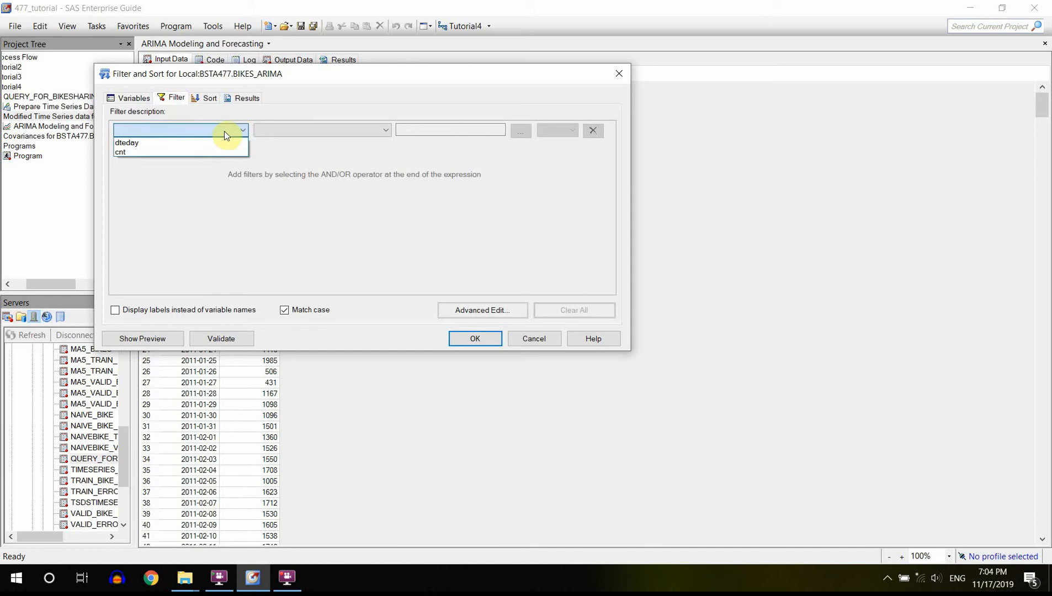
left_click(172, 143)
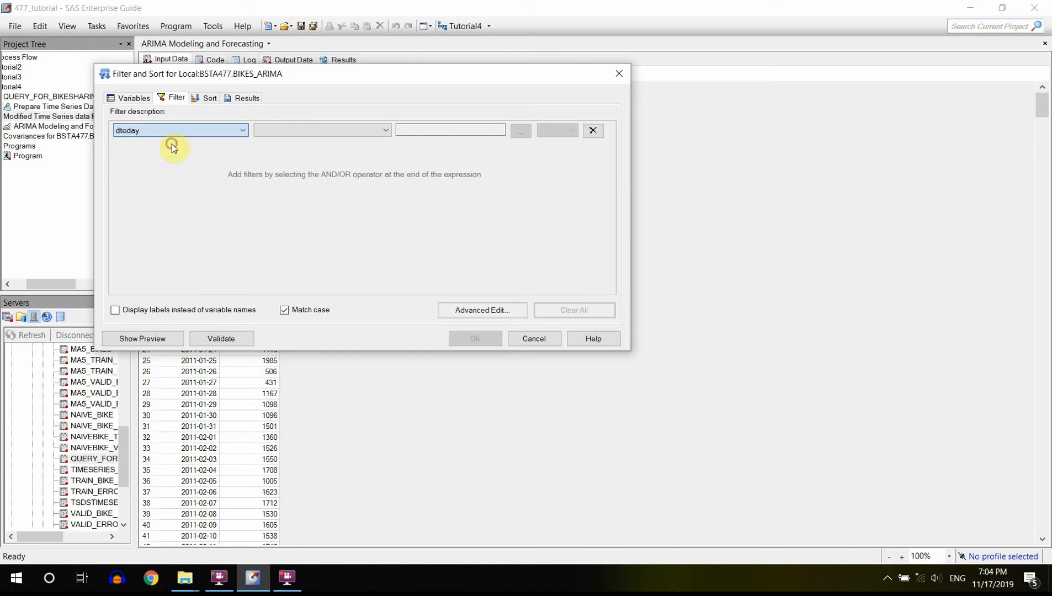
left_click(388, 131)
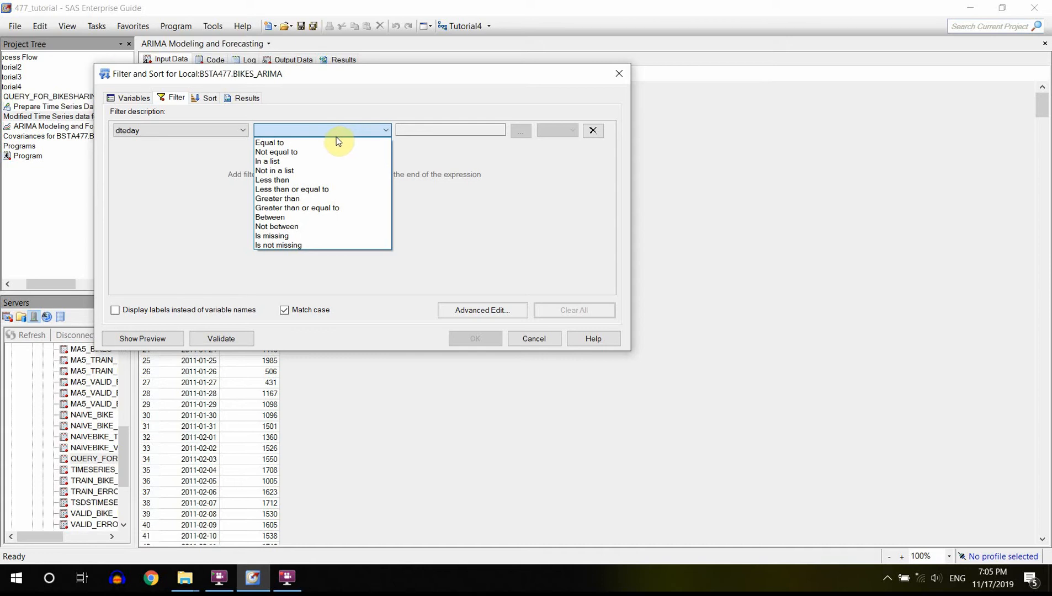
left_click(300, 178)
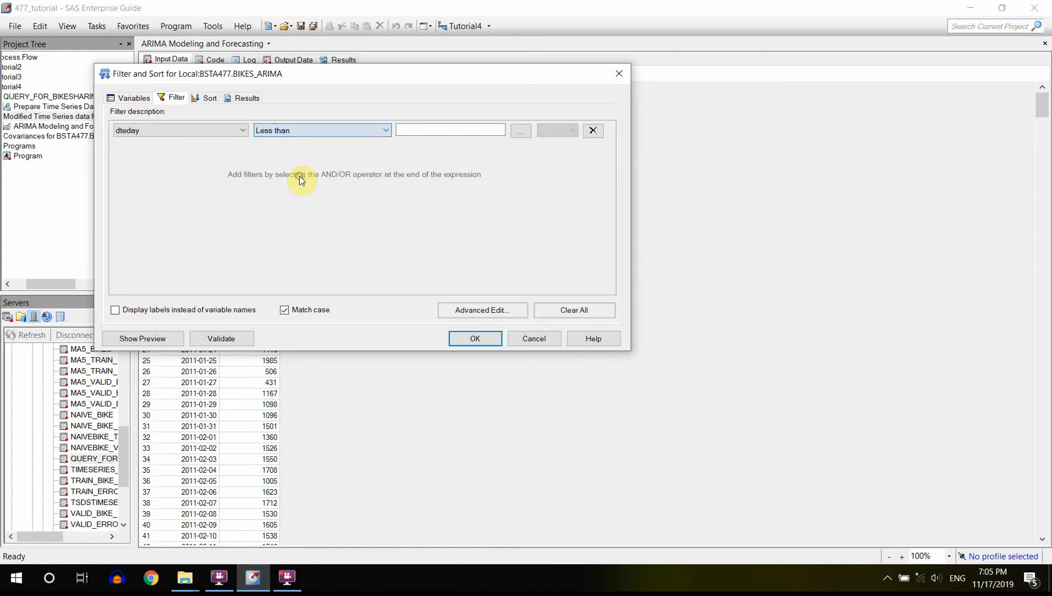
- Set the dteday filter's comparison value to 12/1/2012 and bring up the output settings
left_click(523, 131)
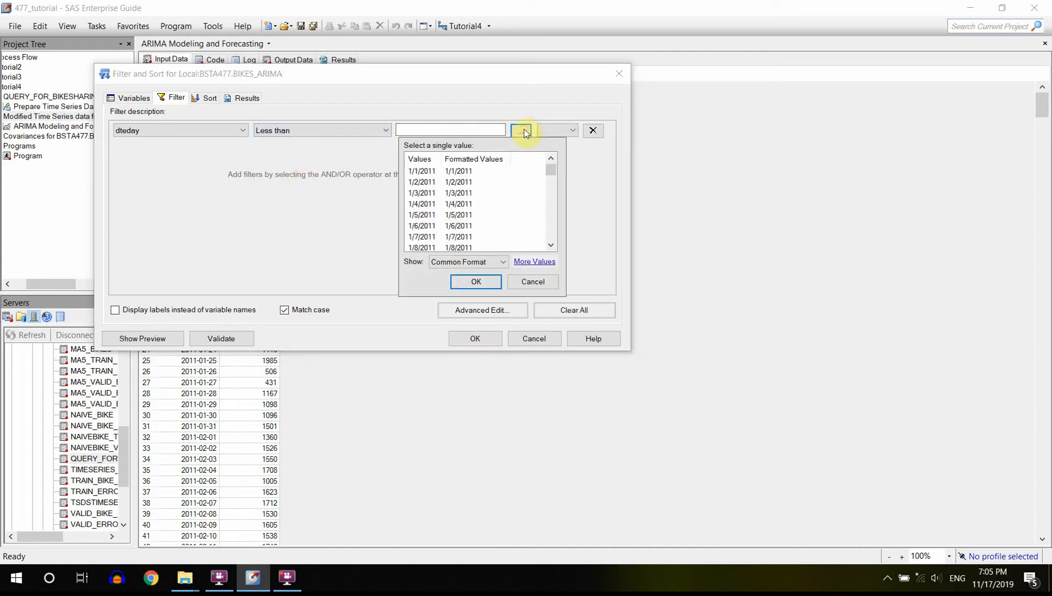
left_click(536, 262)
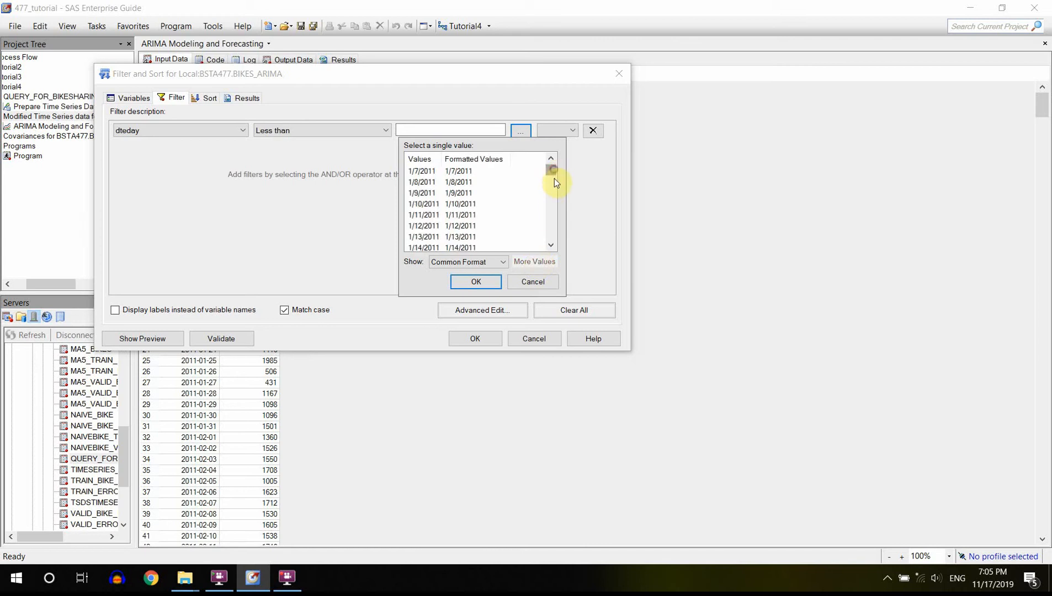
left_click_drag(555, 178, 563, 250)
scroll(554, 197, "up", 5)
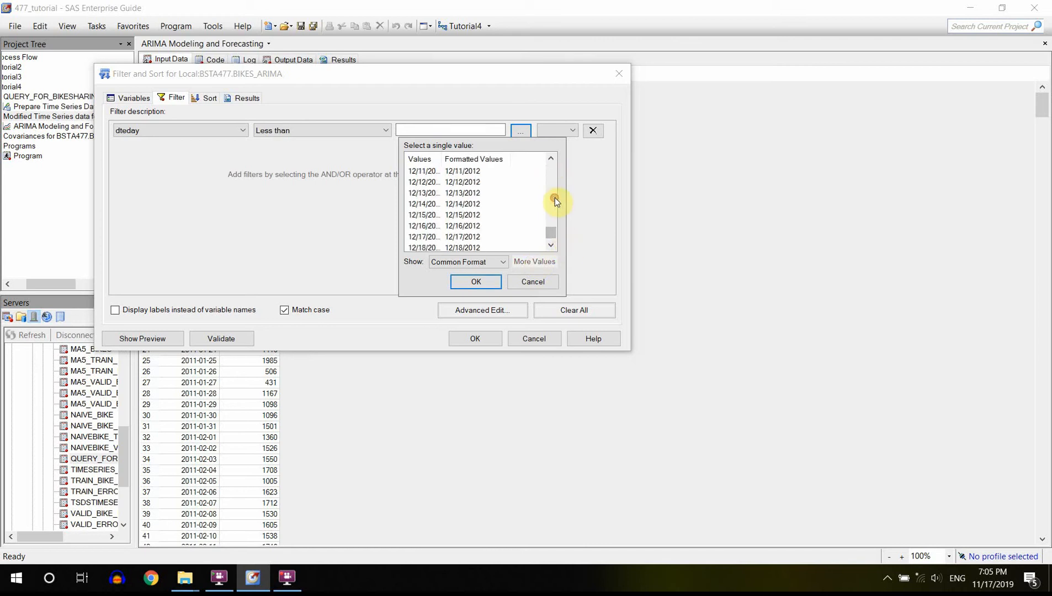
left_click(552, 184)
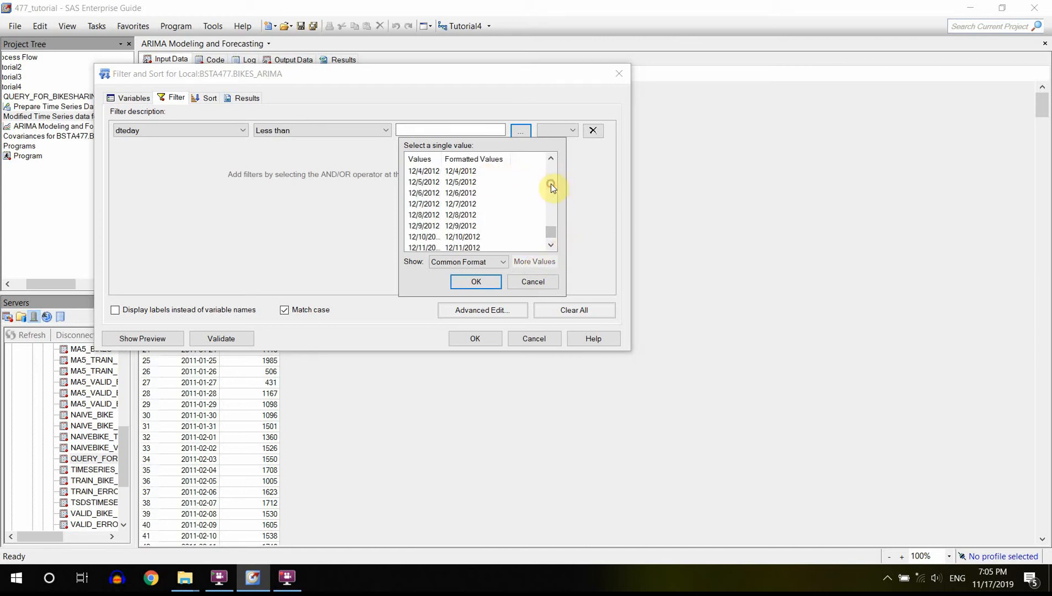
left_click(551, 184)
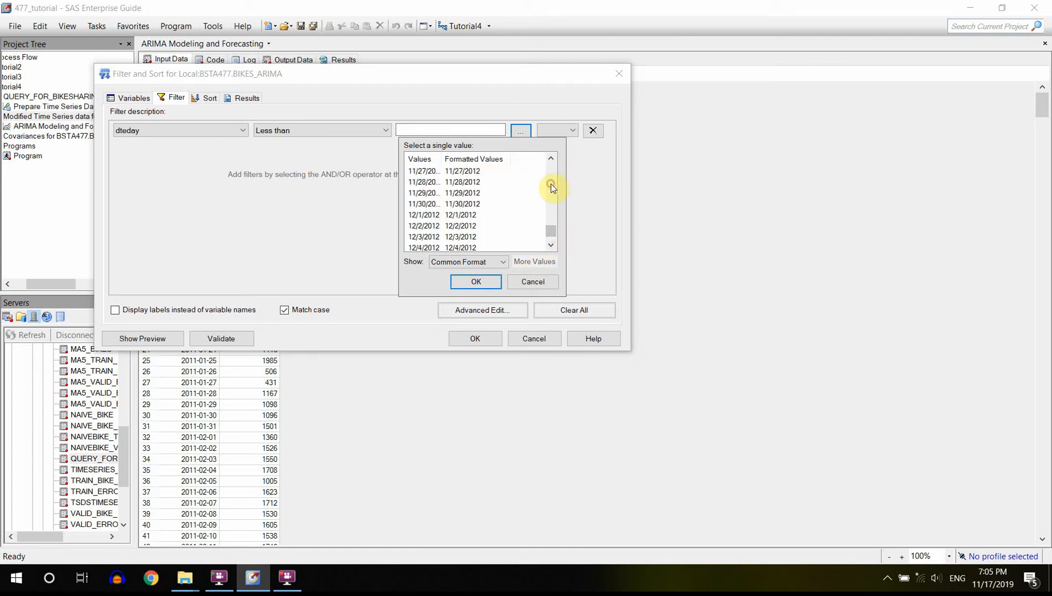
double_click(463, 215)
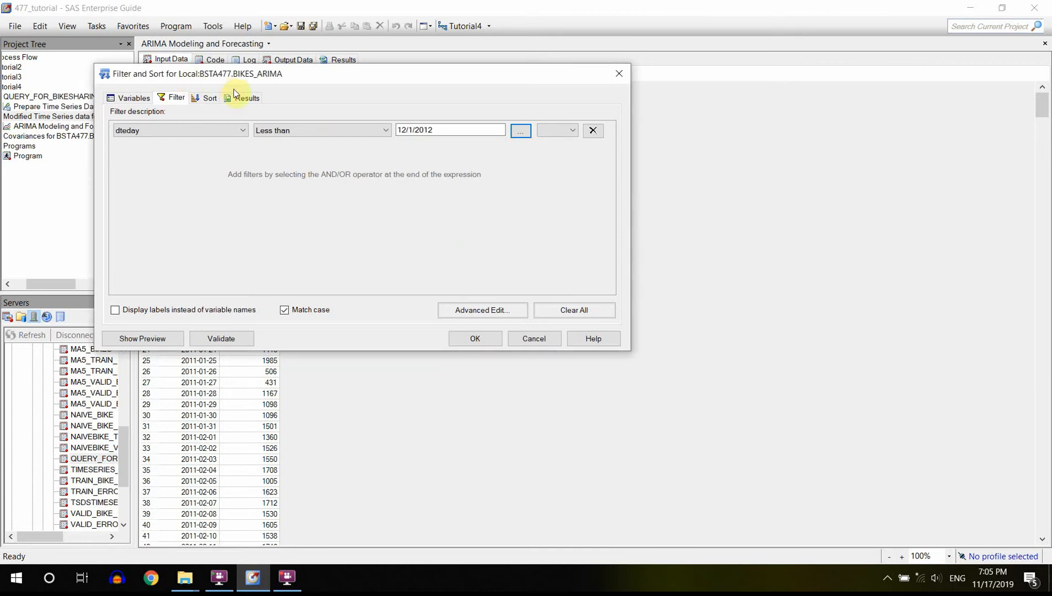
left_click(245, 101)
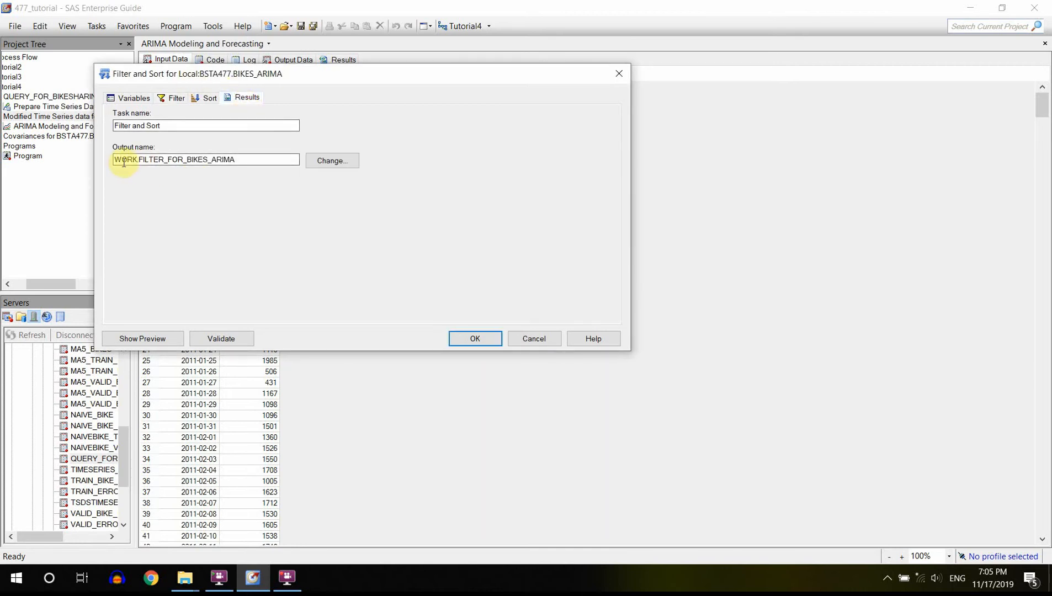
left_click_drag(117, 161, 137, 162)
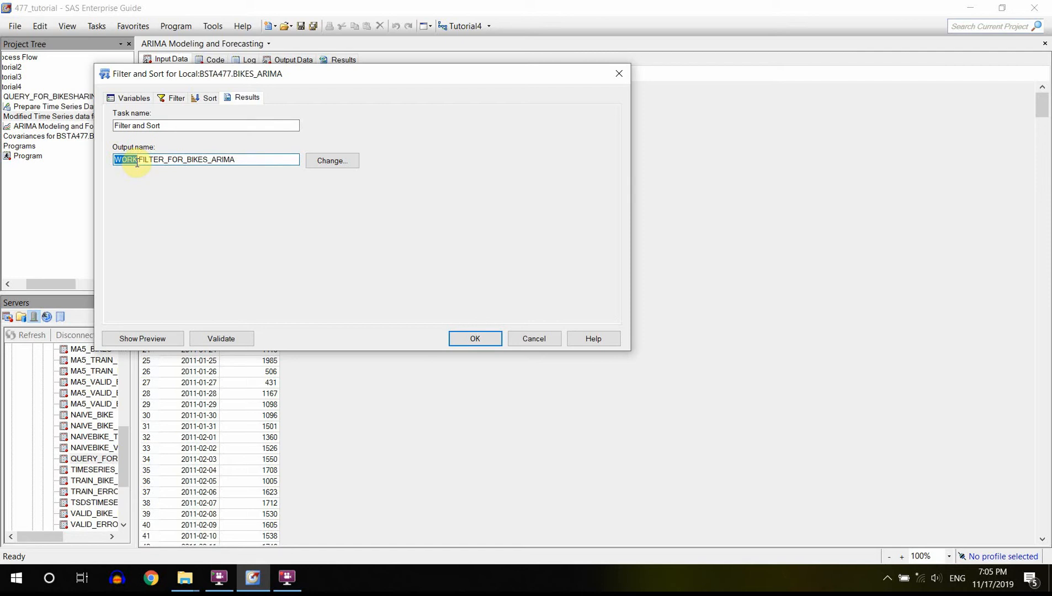
left_click(339, 160)
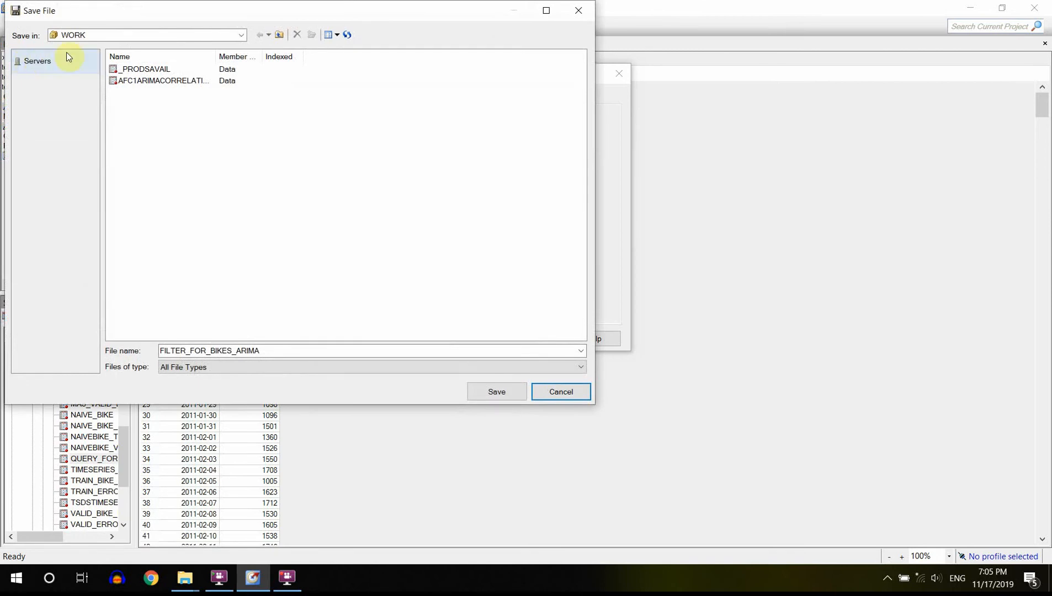
left_click(579, 10)
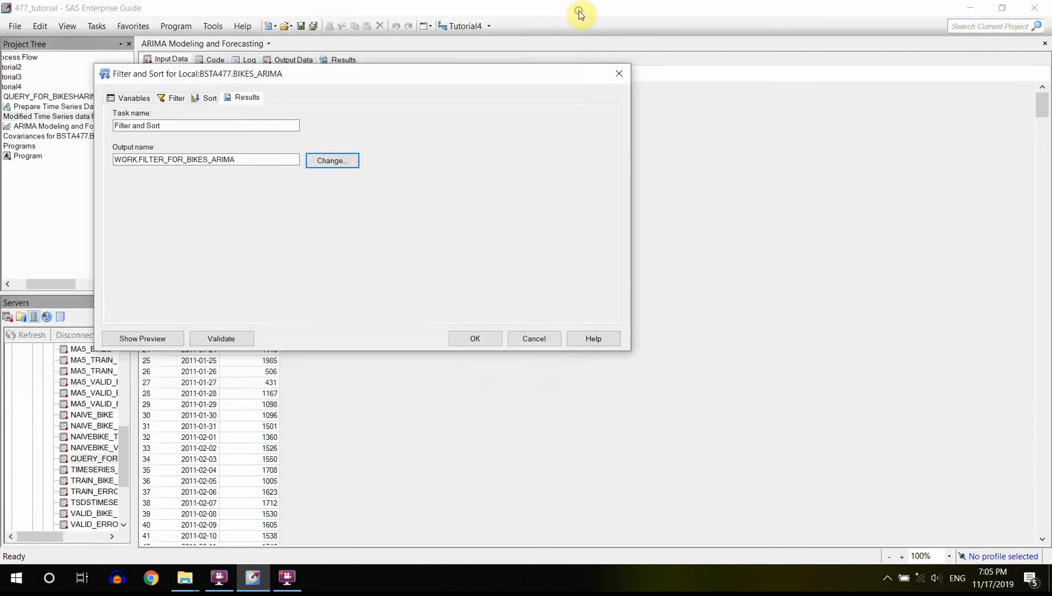
left_click(331, 161)
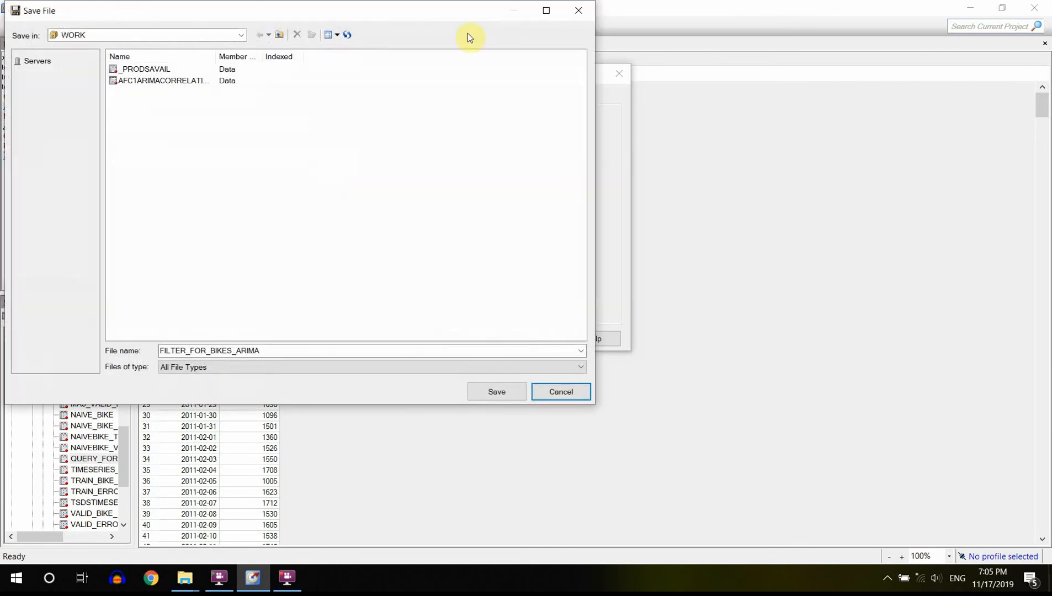
left_click(578, 10)
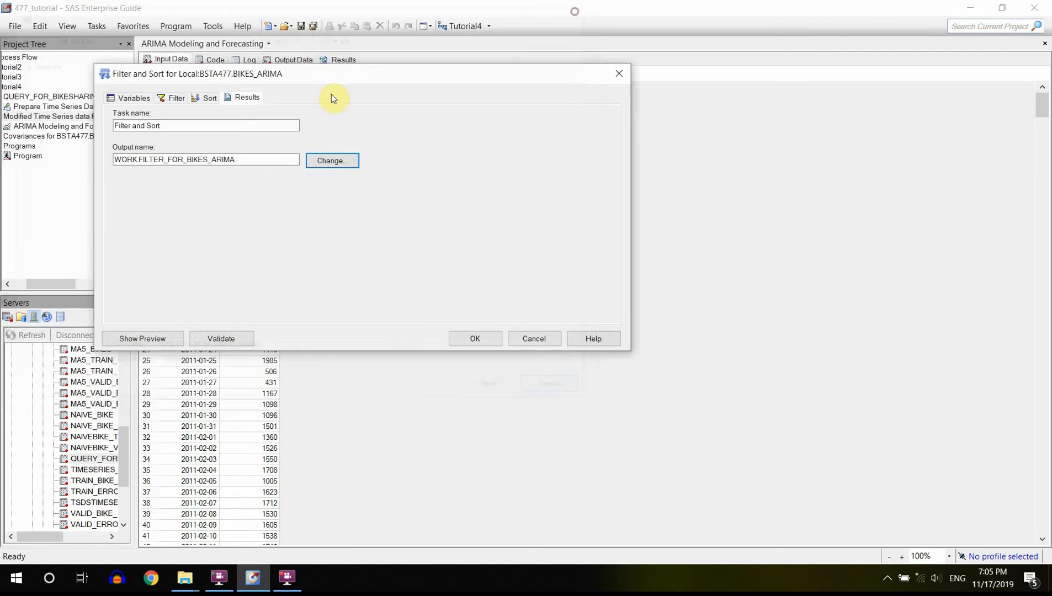
- Name the filter output bsta477.bike_arima_train and run the Filter and Sort task
left_click(137, 161)
left_click_drag(137, 161, 114, 160)
type("bsta")
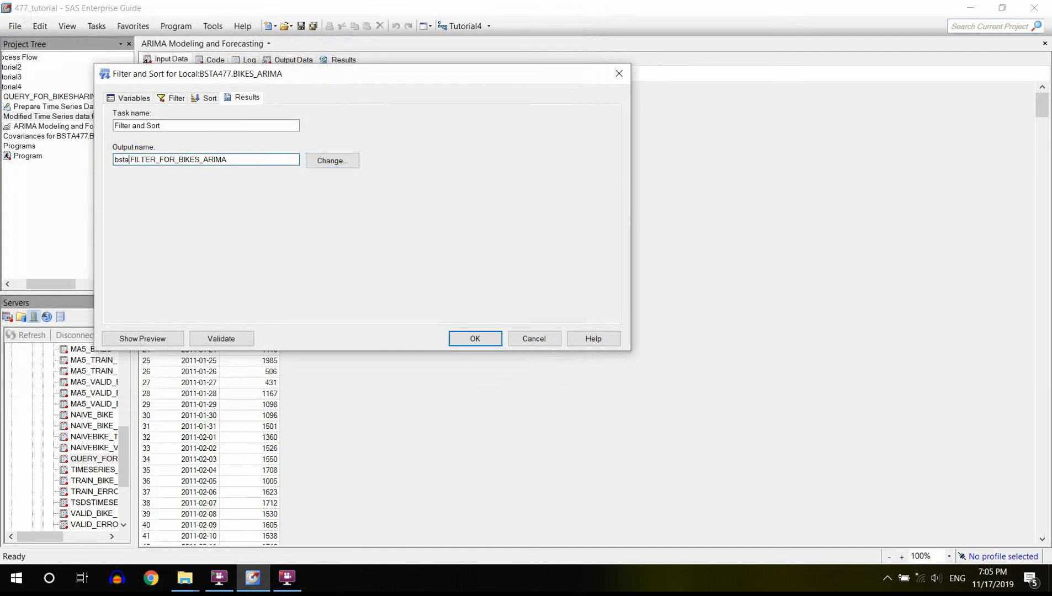
type("47")
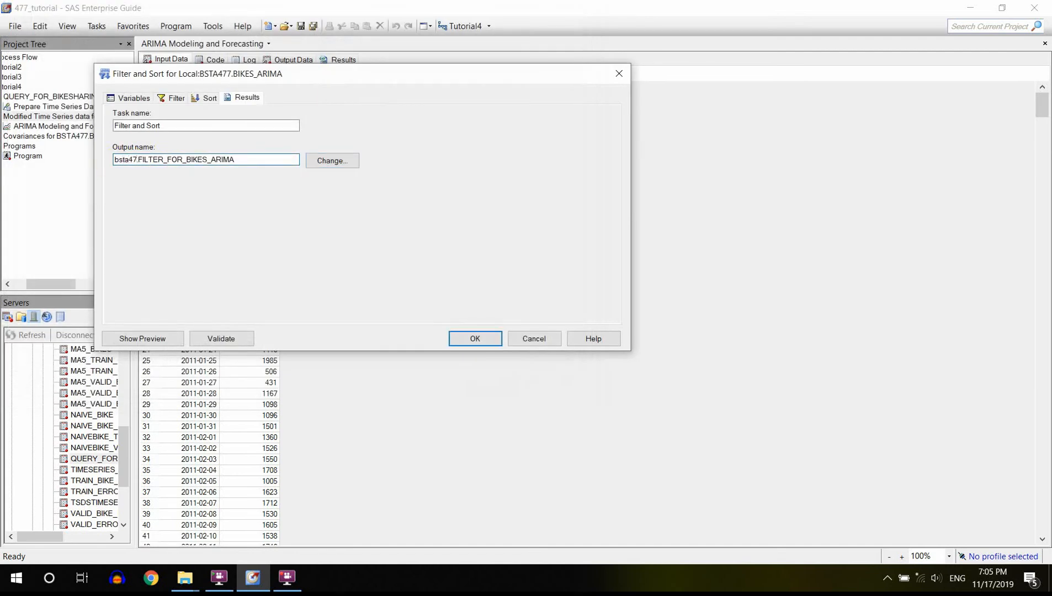
type("7")
key("shift+End")
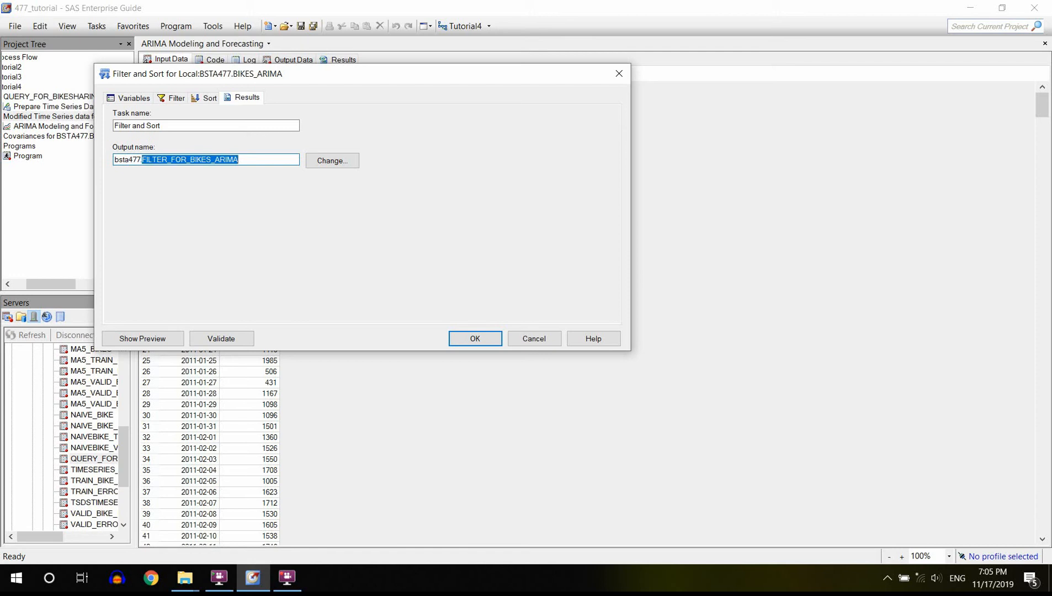
type("bike_arima")
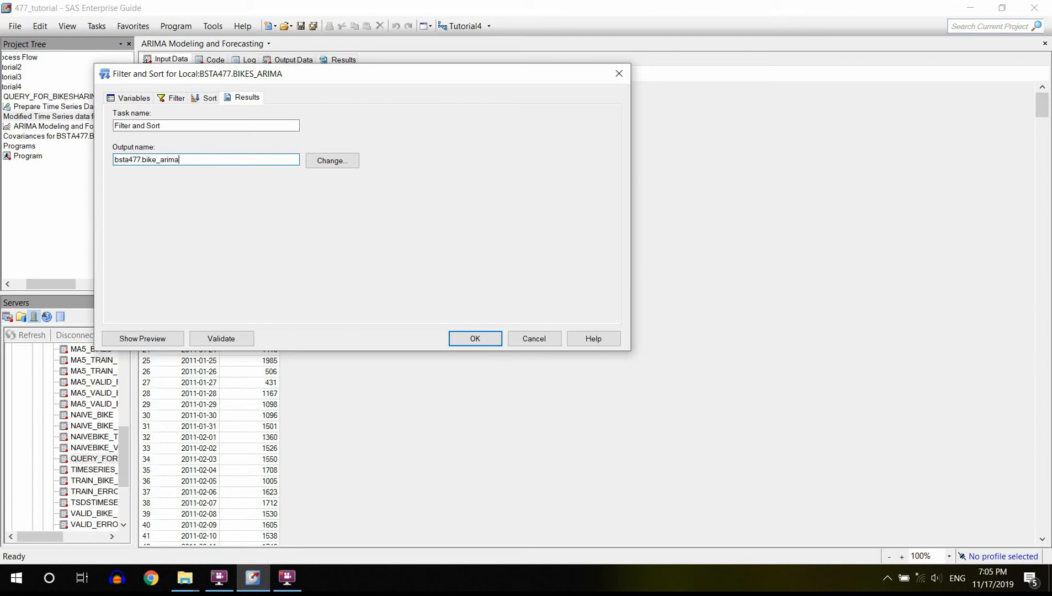
type("_train")
left_click(267, 122)
left_click(475, 340)
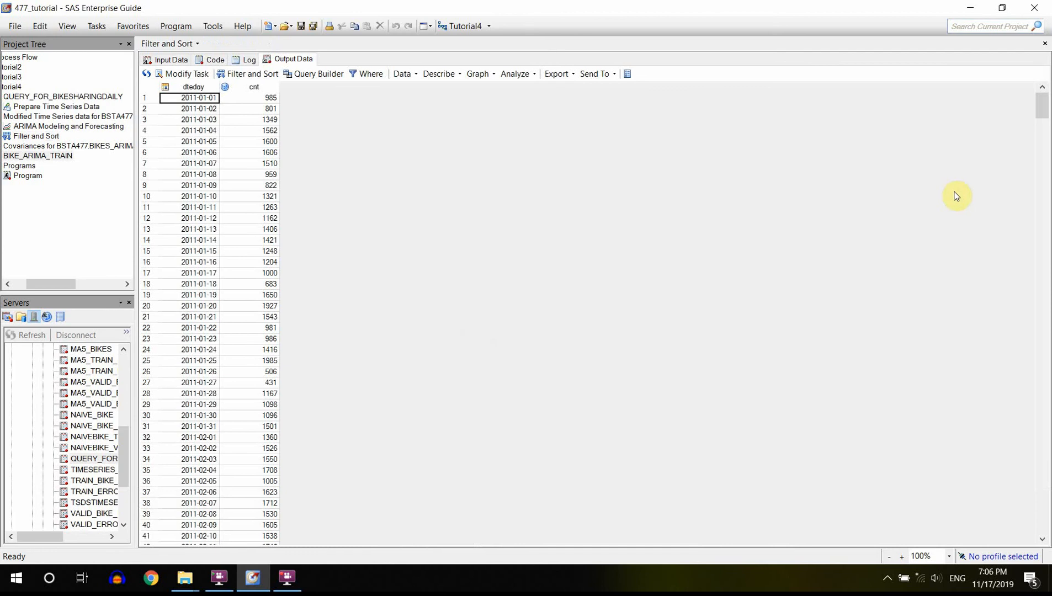
- Start ARIMA Modeling and Forecasting on the filtered training data and assign cnt as the time series variable
left_click_drag(1041, 105, 1045, 527)
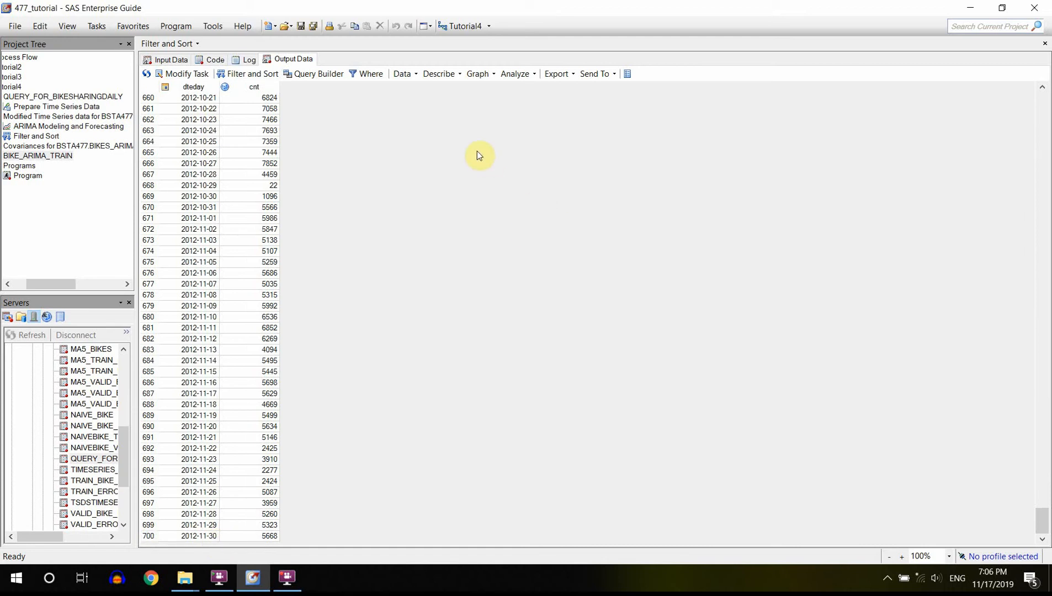
left_click(529, 79)
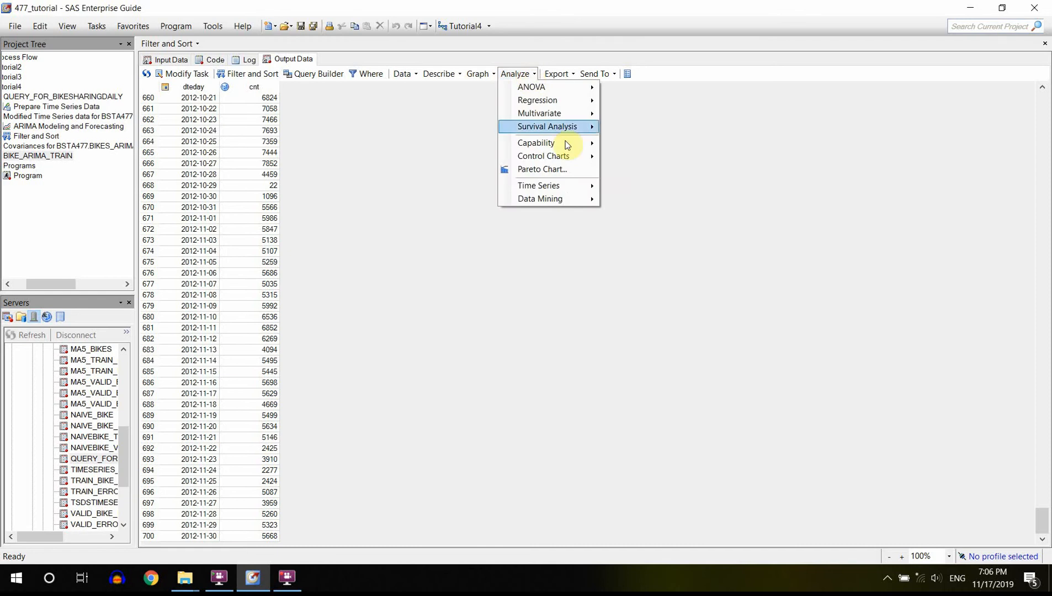
mouse_move(575, 190)
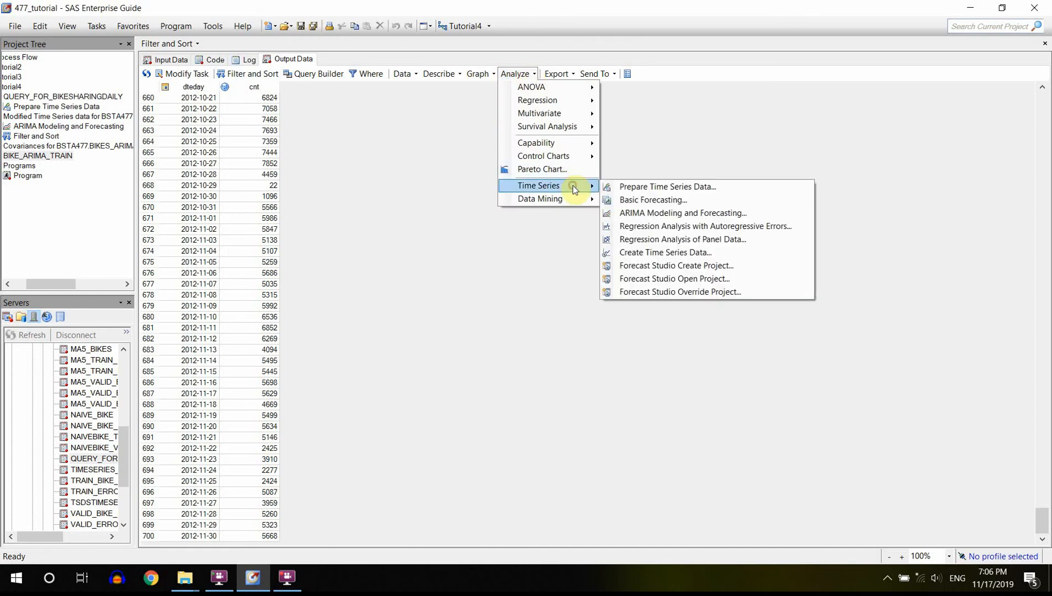
left_click(676, 215)
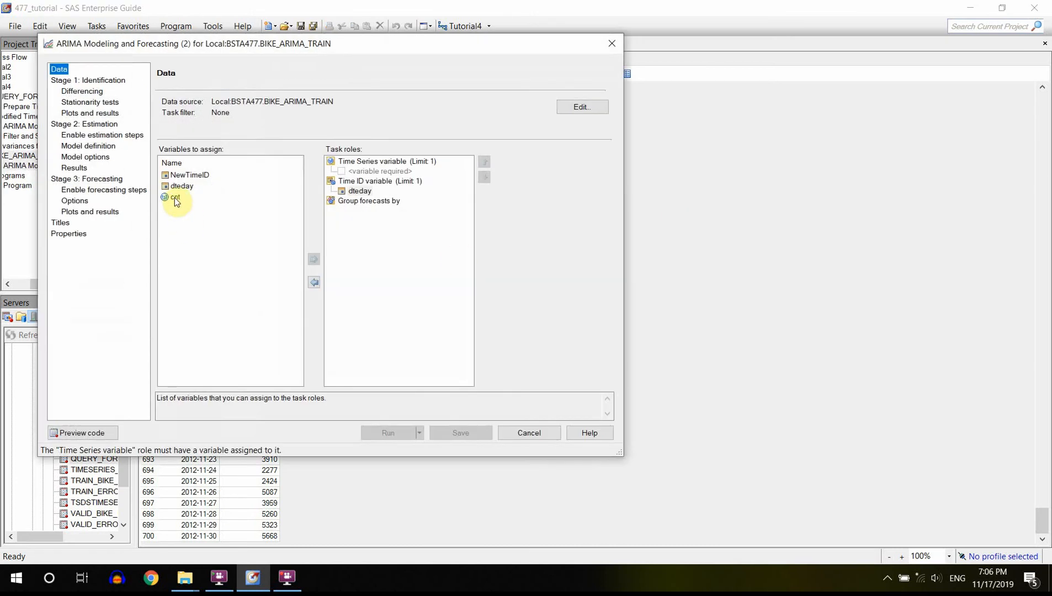
left_click_drag(175, 197, 385, 172)
left_click_drag(175, 198, 386, 172)
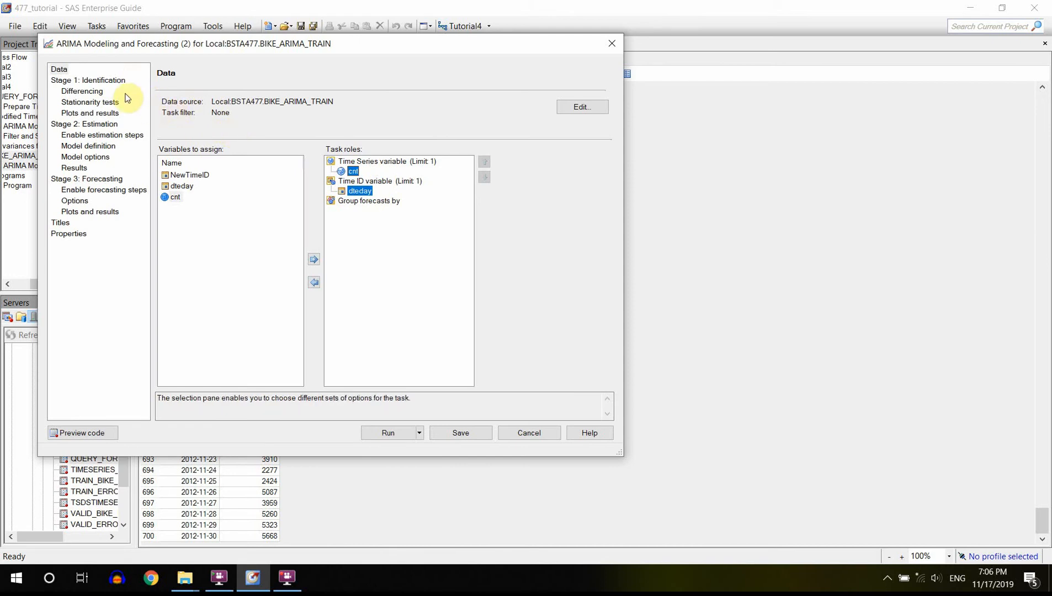
- Difference the response series at lag 1 and run the ARIMA task to produce its trend and correlation plots
left_click(89, 93)
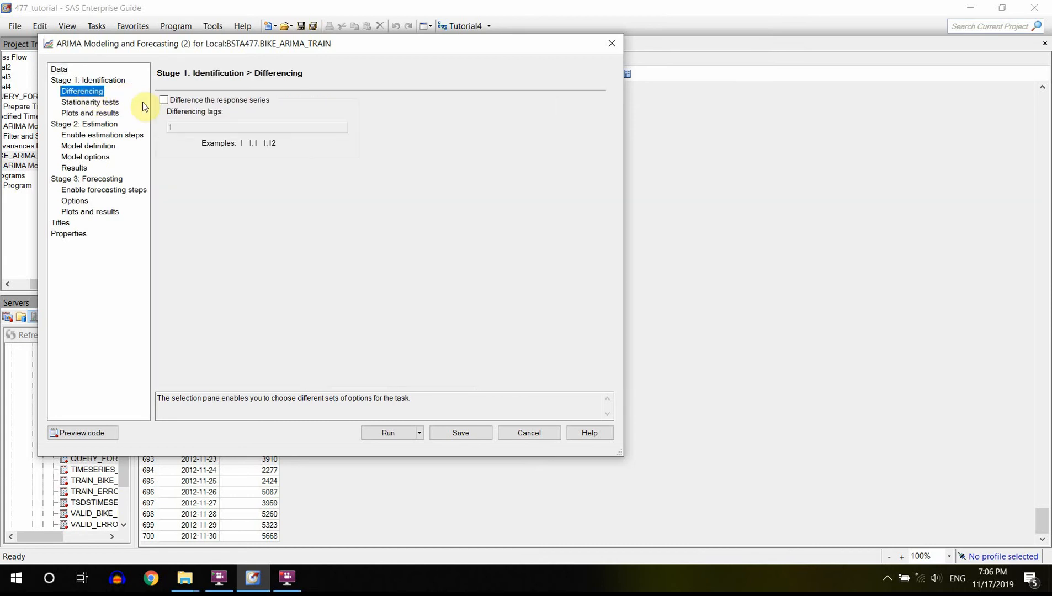
left_click(166, 101)
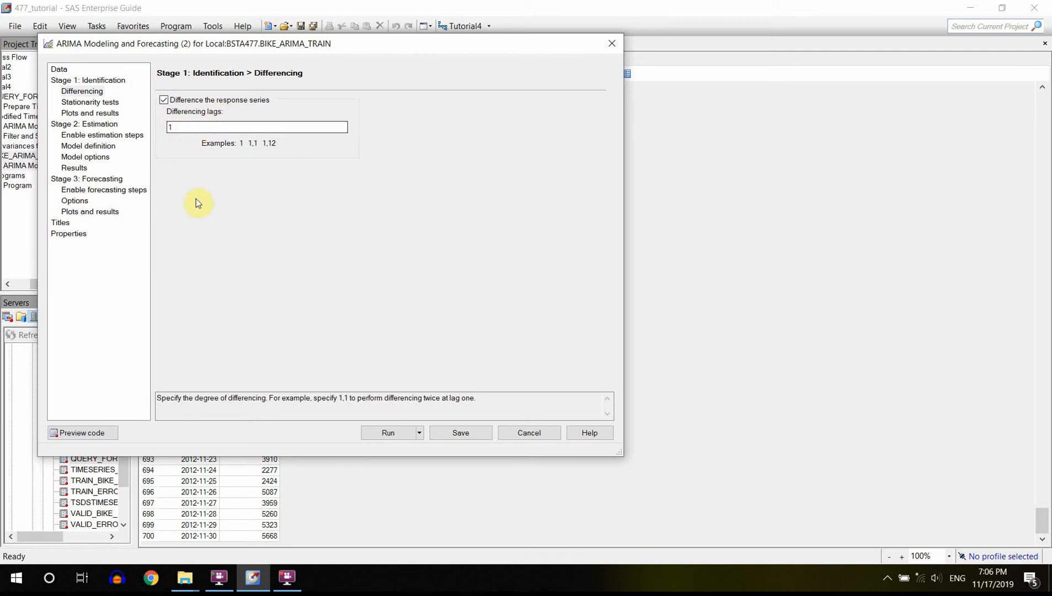
left_click(109, 103)
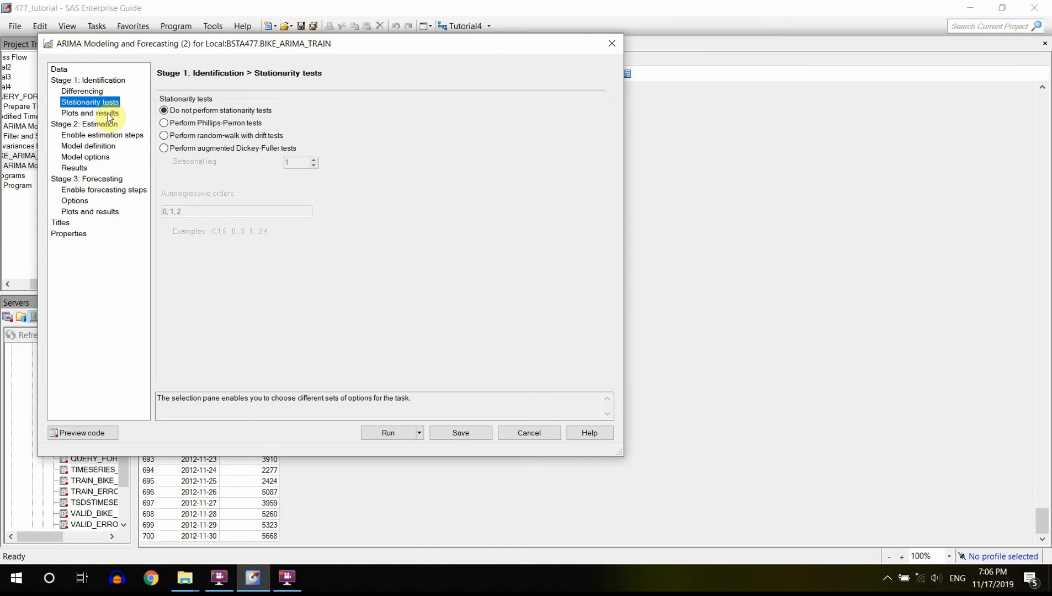
left_click(109, 114)
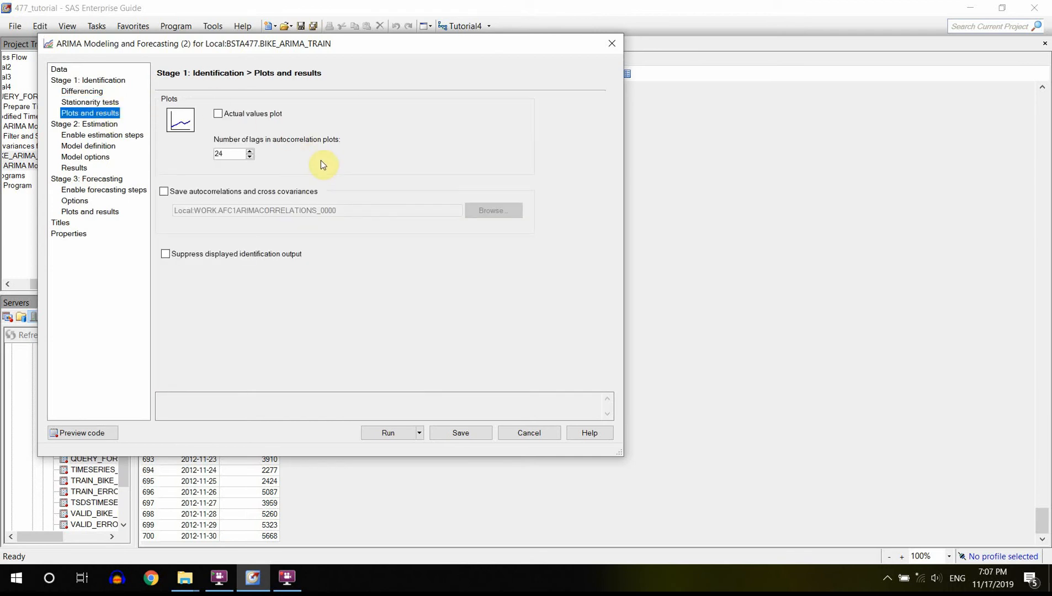
left_click(382, 436)
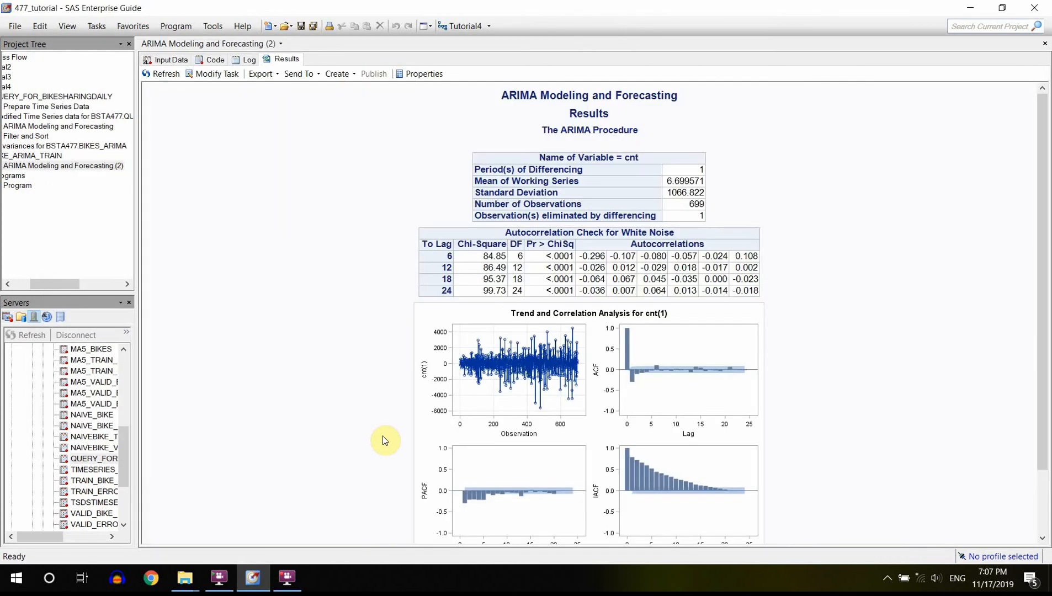
left_click_drag(1045, 344, 1046, 405)
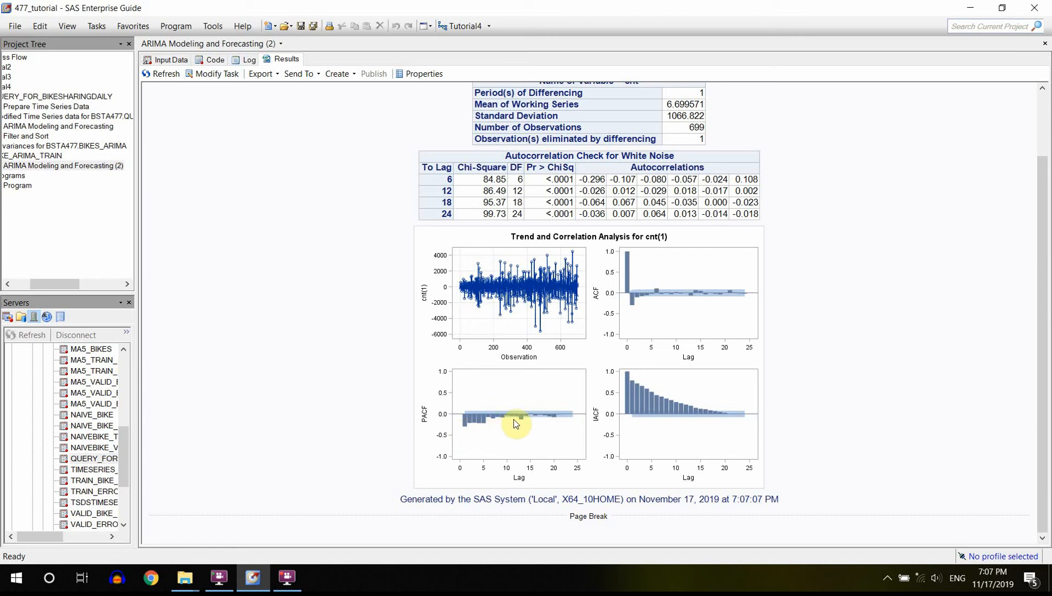
- Reopen the ARIMA task on the training data for modification and turn on its estimation steps
left_click(485, 434)
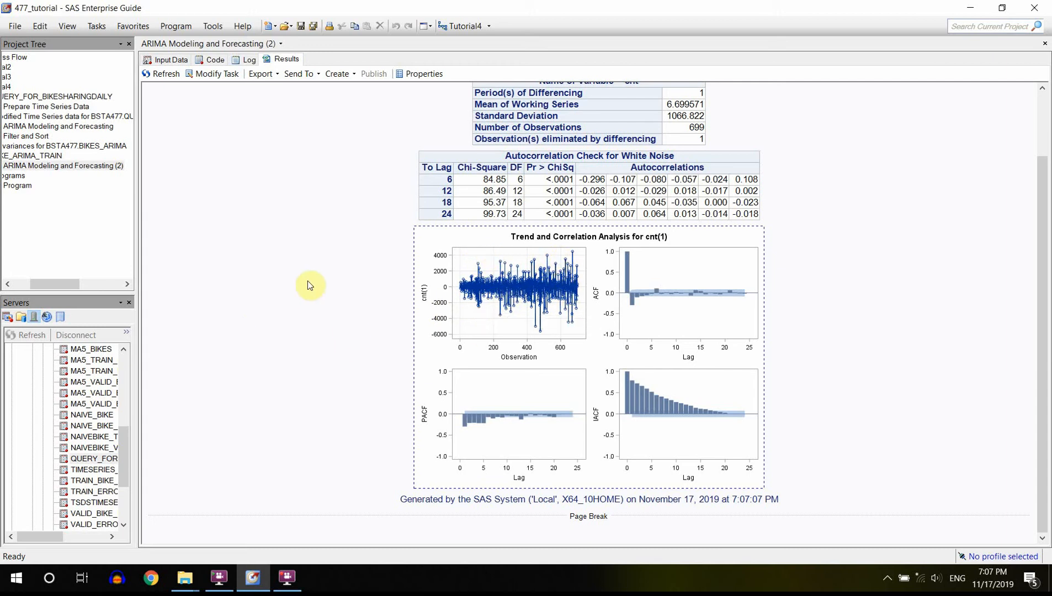
scroll(1041, 374, "up", 3)
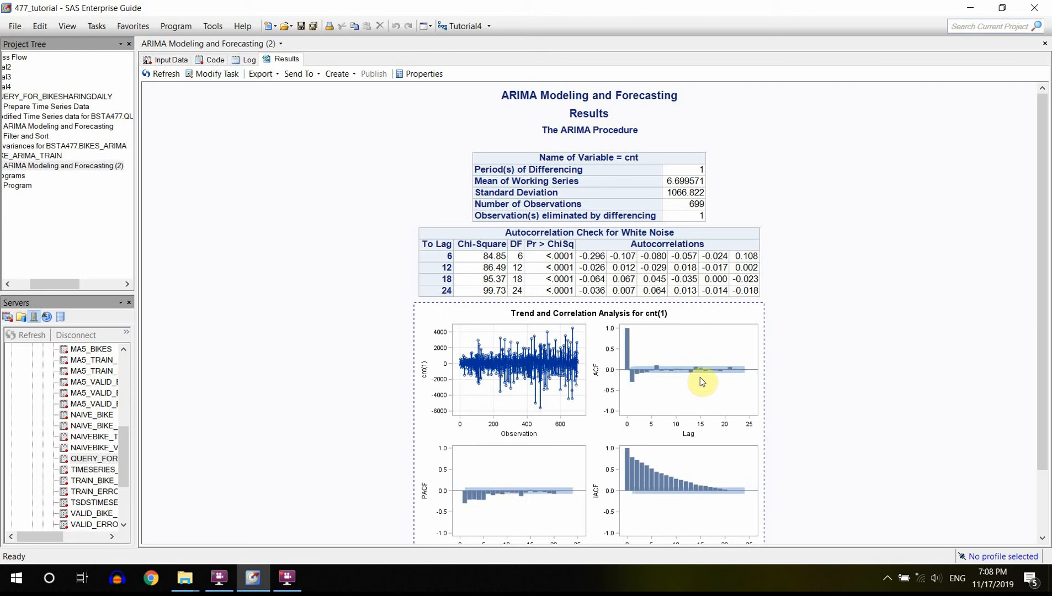
left_click(223, 76)
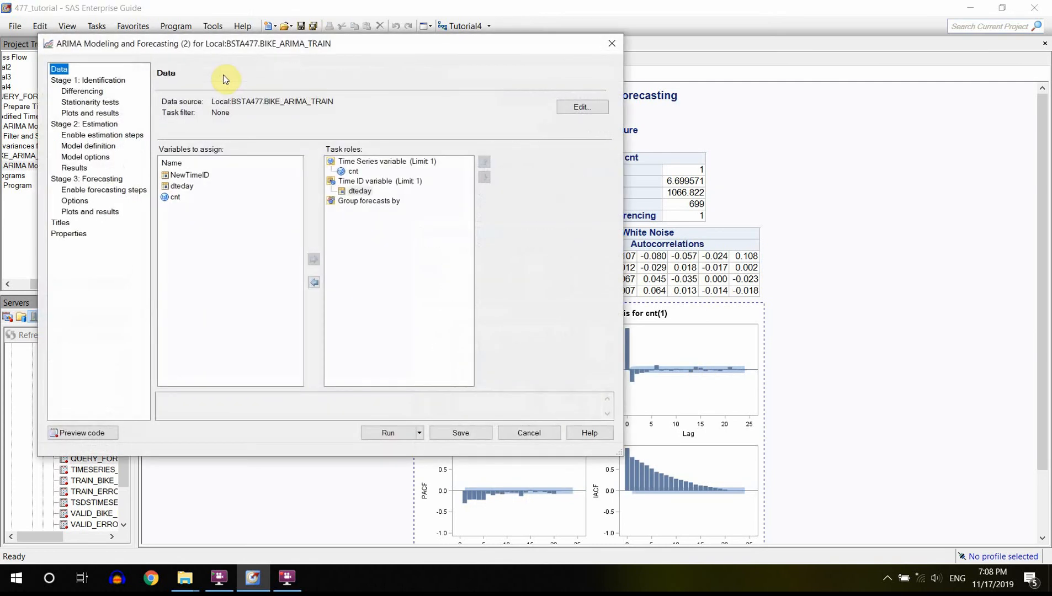
left_click(95, 135)
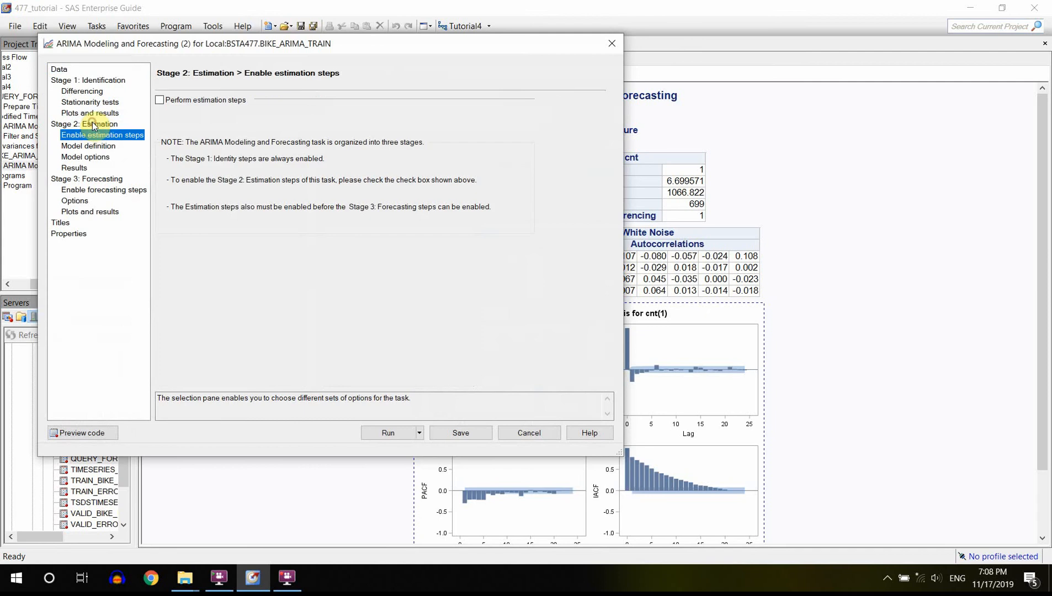
left_click(162, 100)
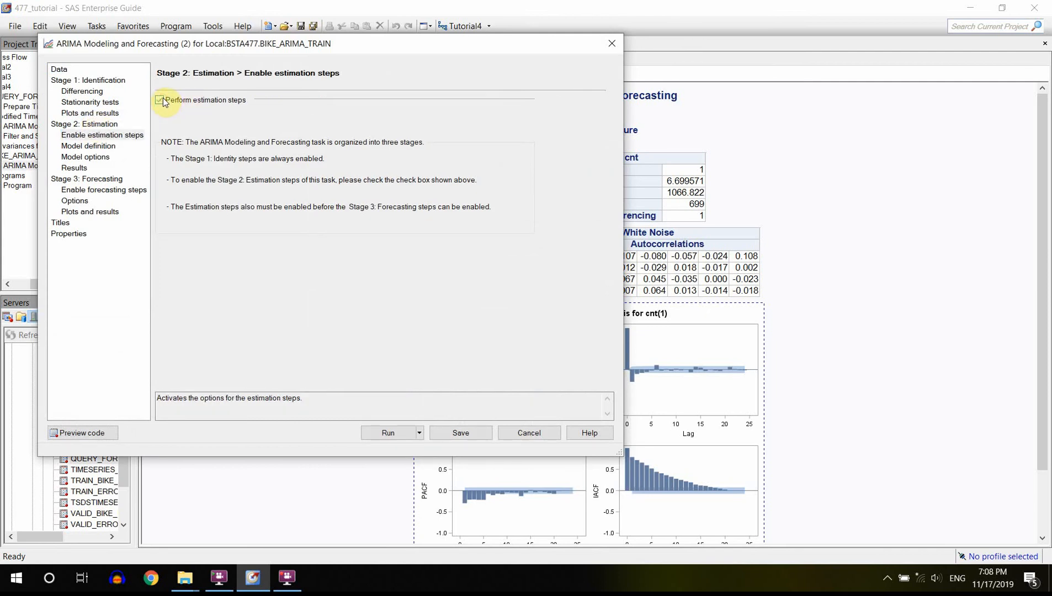
- Add an autoregressive factor of lag 1 to the ARIMA model definition
left_click(99, 146)
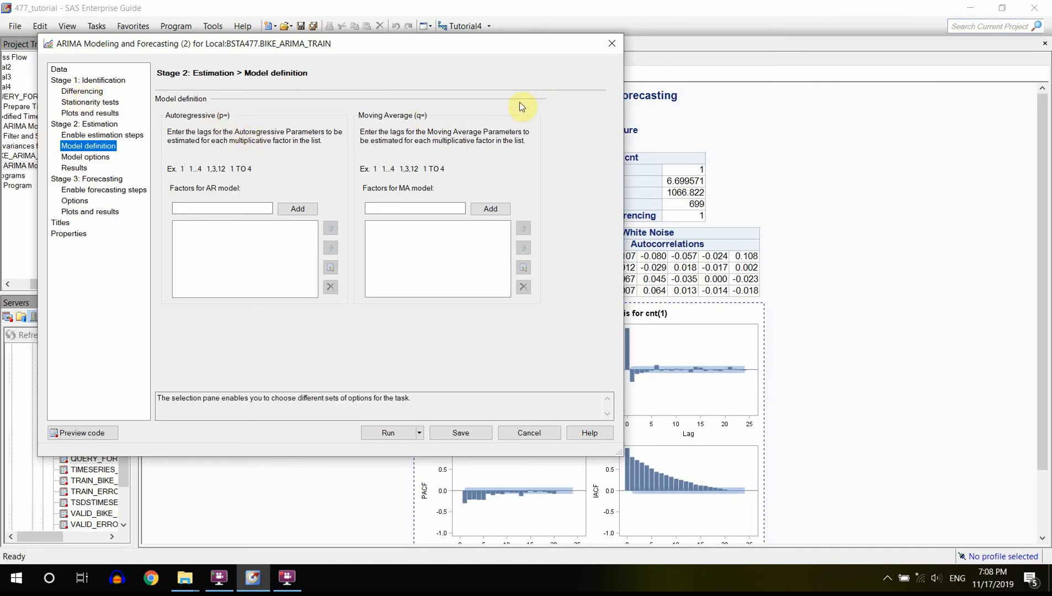
left_click(220, 207)
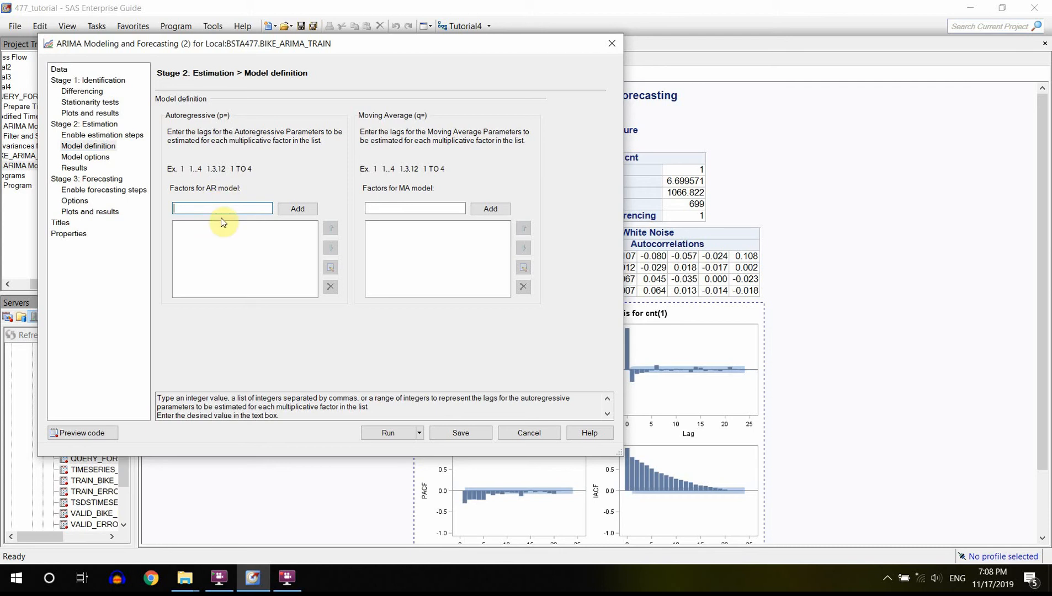
type("1")
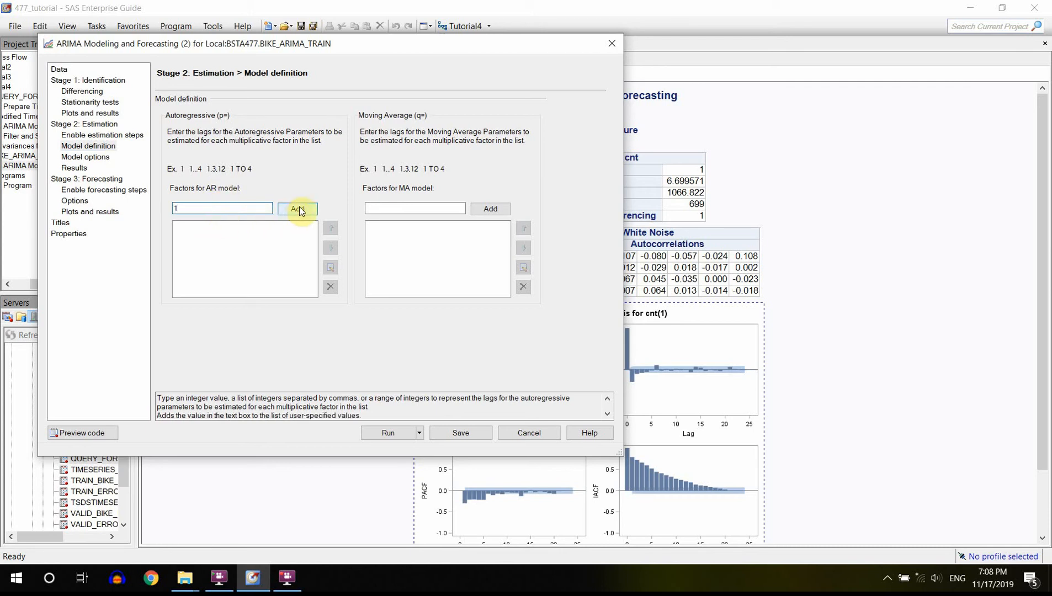
left_click(299, 208)
left_click(234, 209)
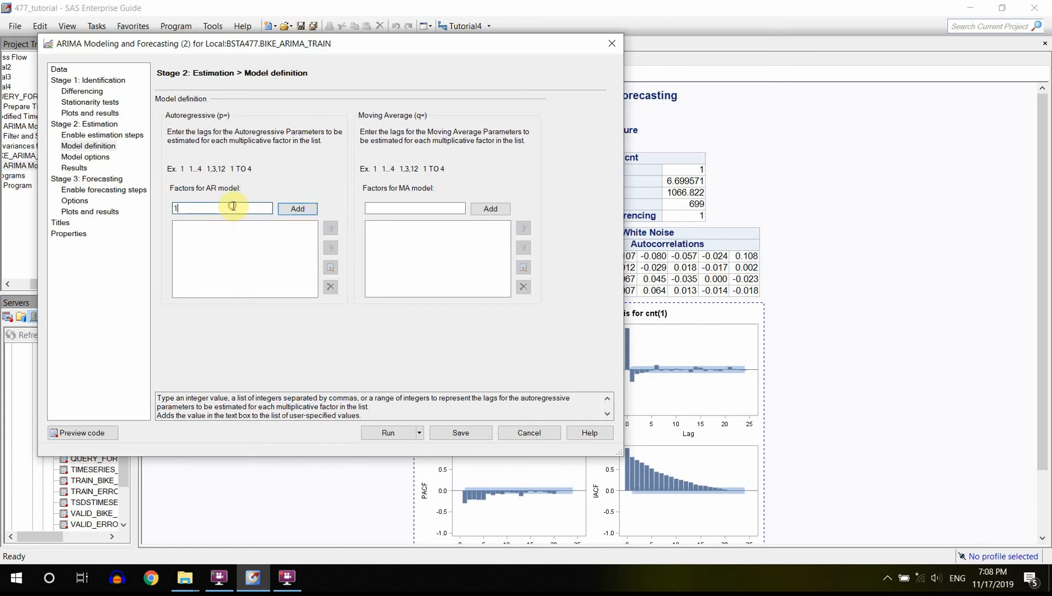
left_click(297, 213)
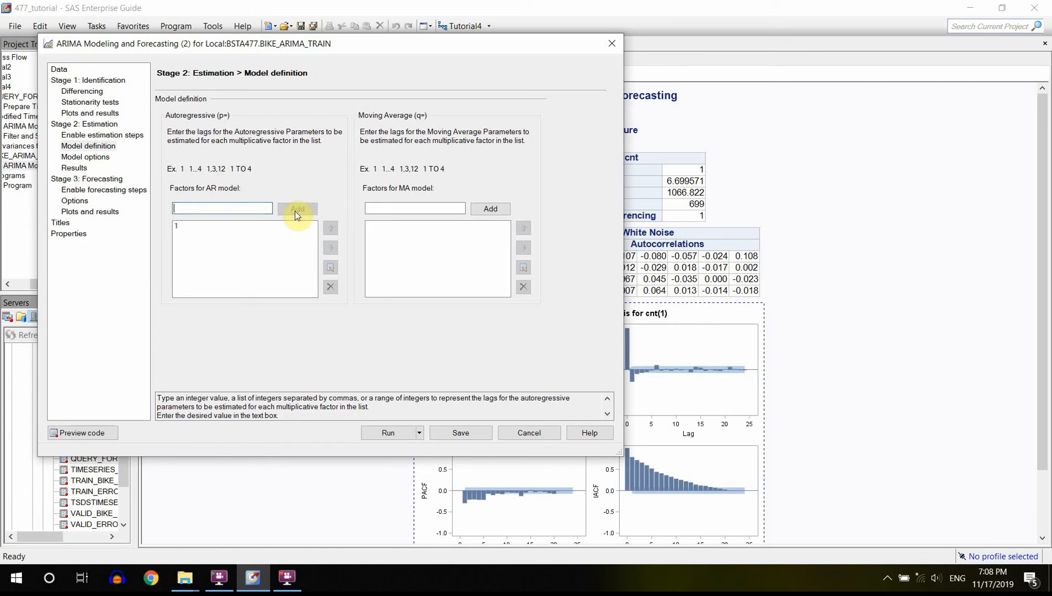
- Drop the mean term from the model and run the ARIMA task, replacing the previous results
left_click(105, 159)
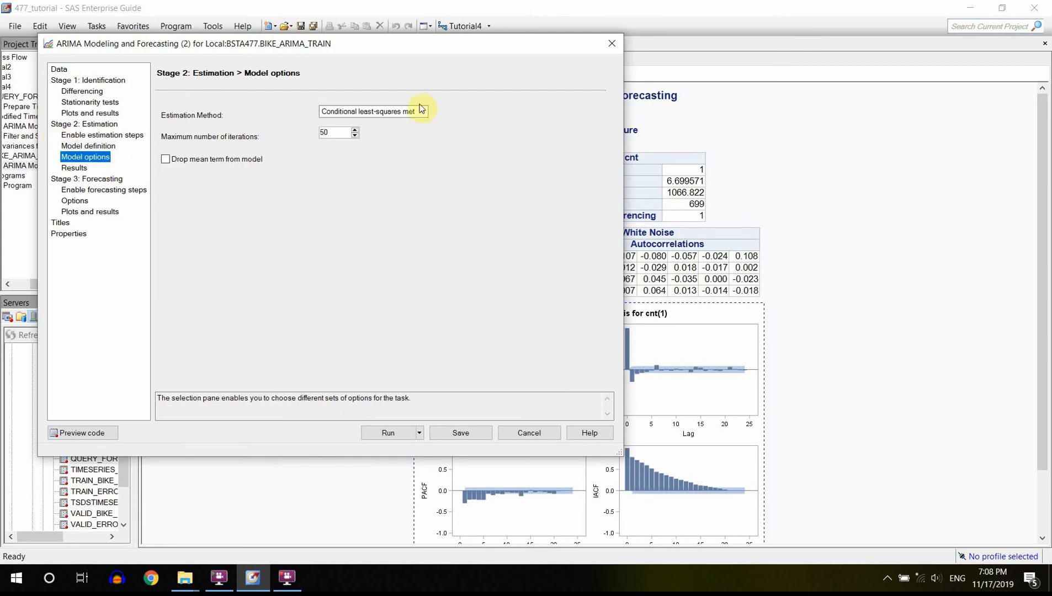
left_click(189, 161)
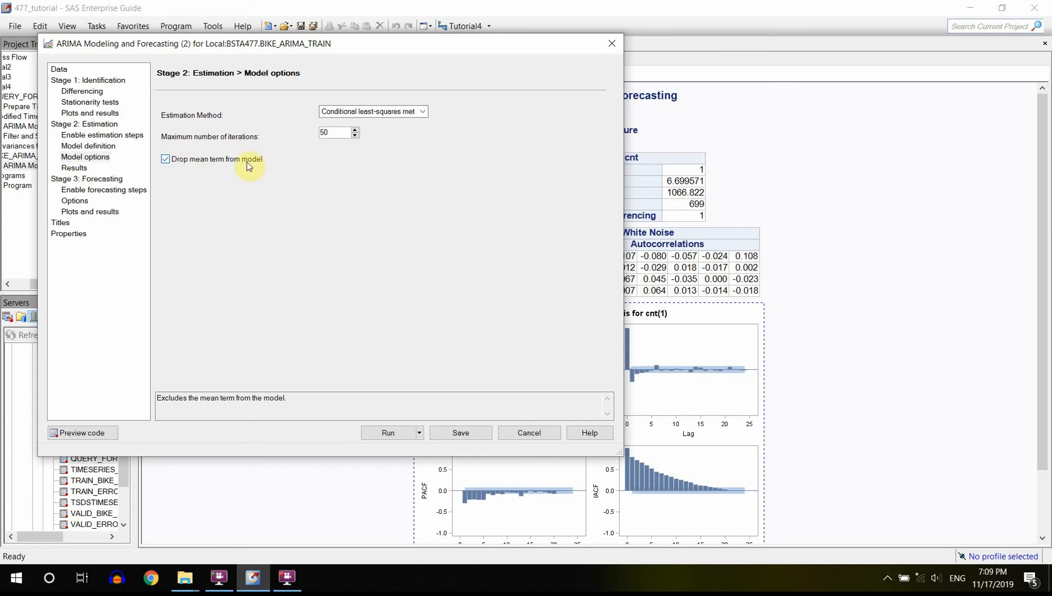
left_click(82, 170)
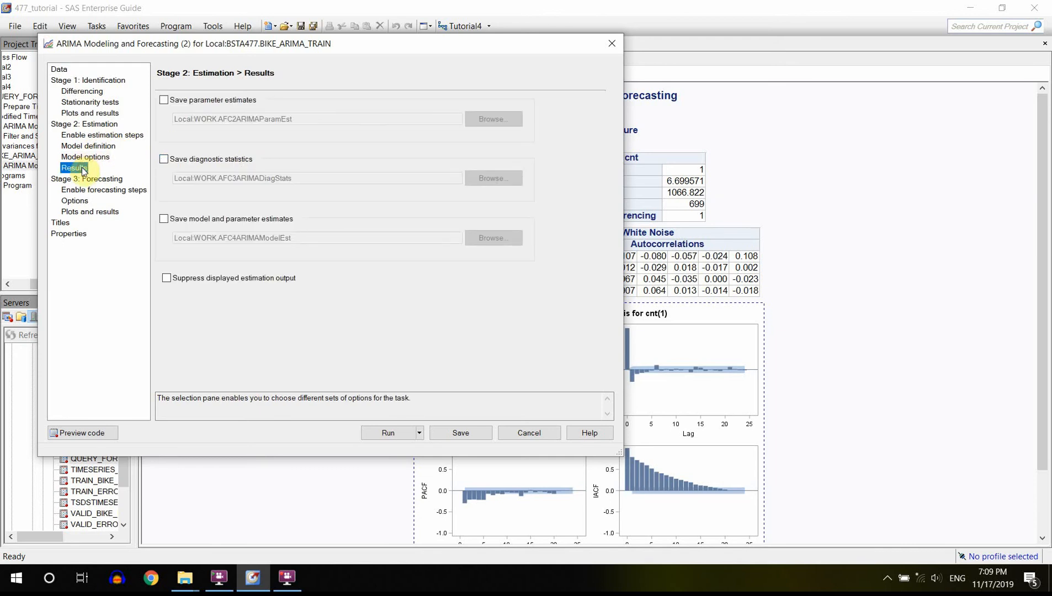
left_click(266, 144)
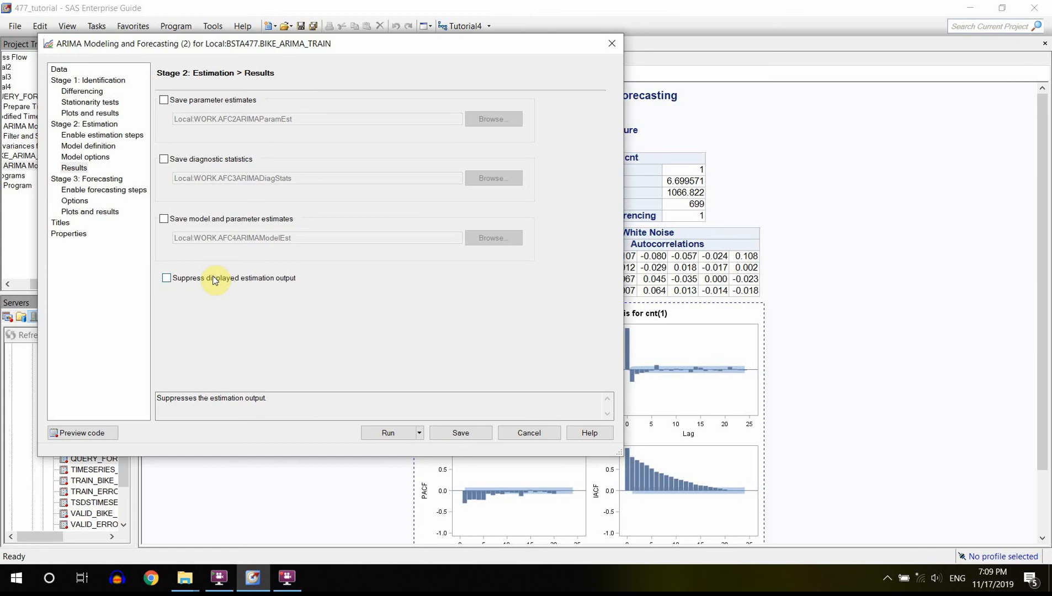
left_click(385, 432)
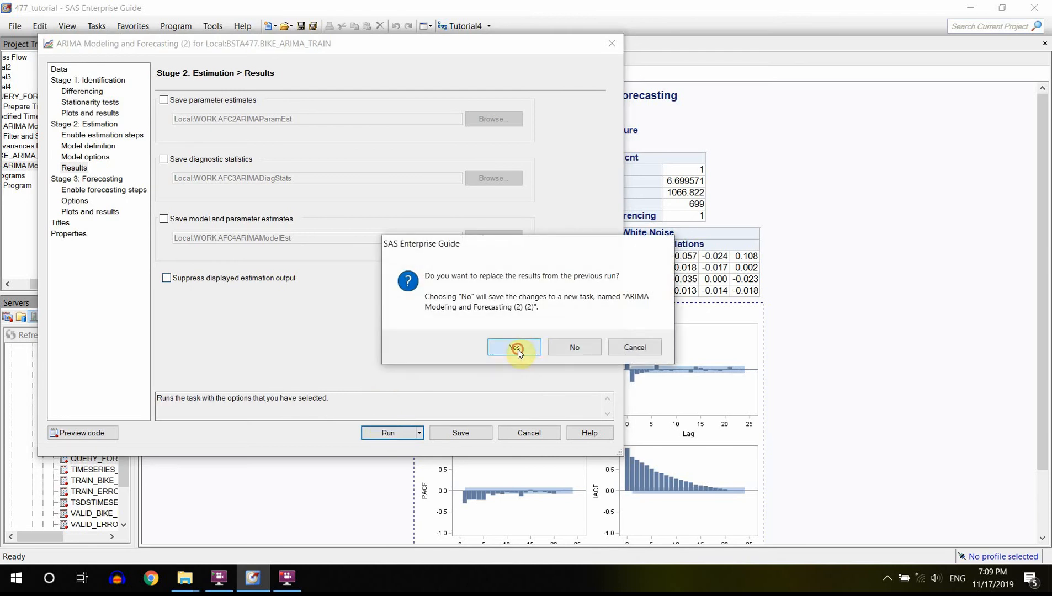
left_click(518, 349)
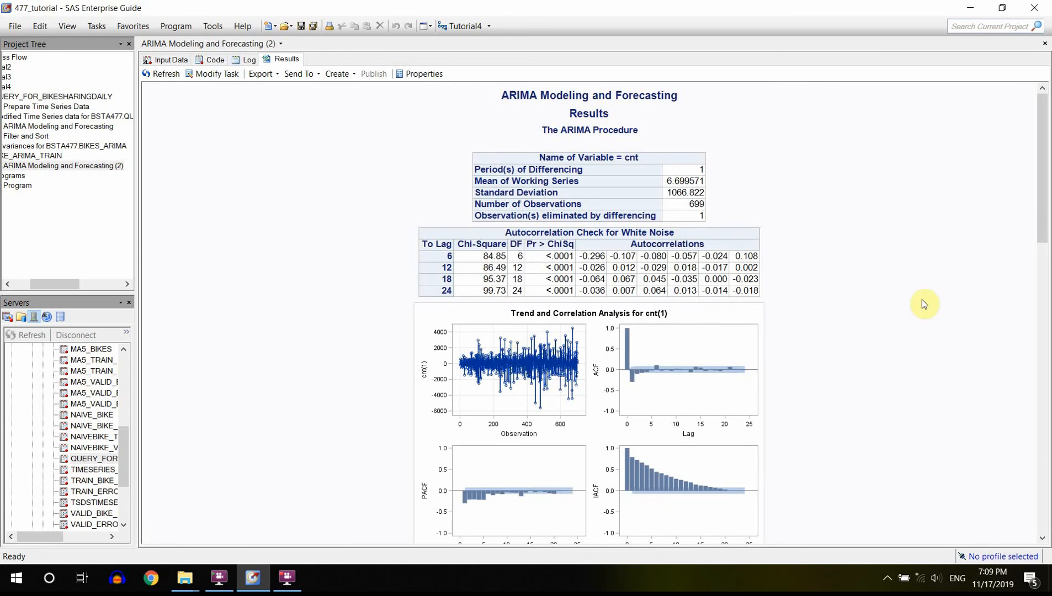
- Modify the ARIMA task's model definition by adding a moving average factor of lag 1
left_click_drag(1038, 221, 1039, 347)
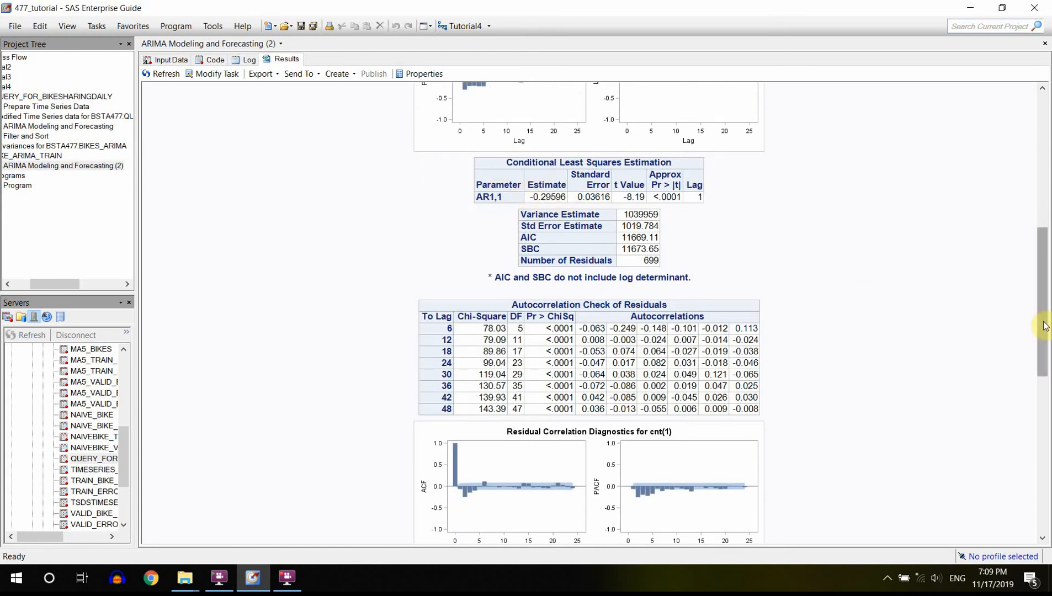
left_click_drag(1043, 324, 1047, 406)
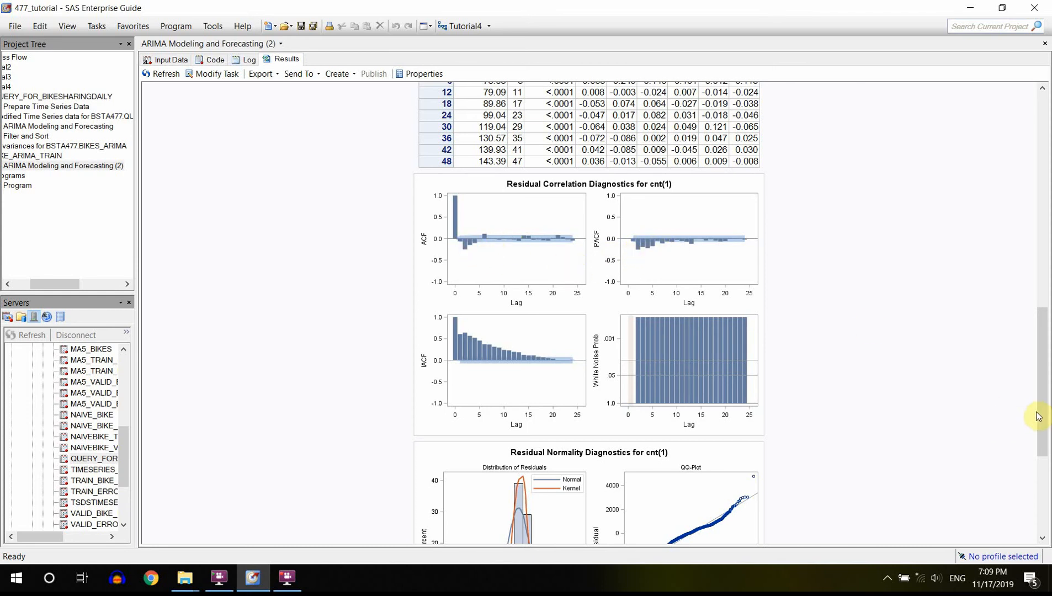
left_click_drag(1038, 416, 1043, 497)
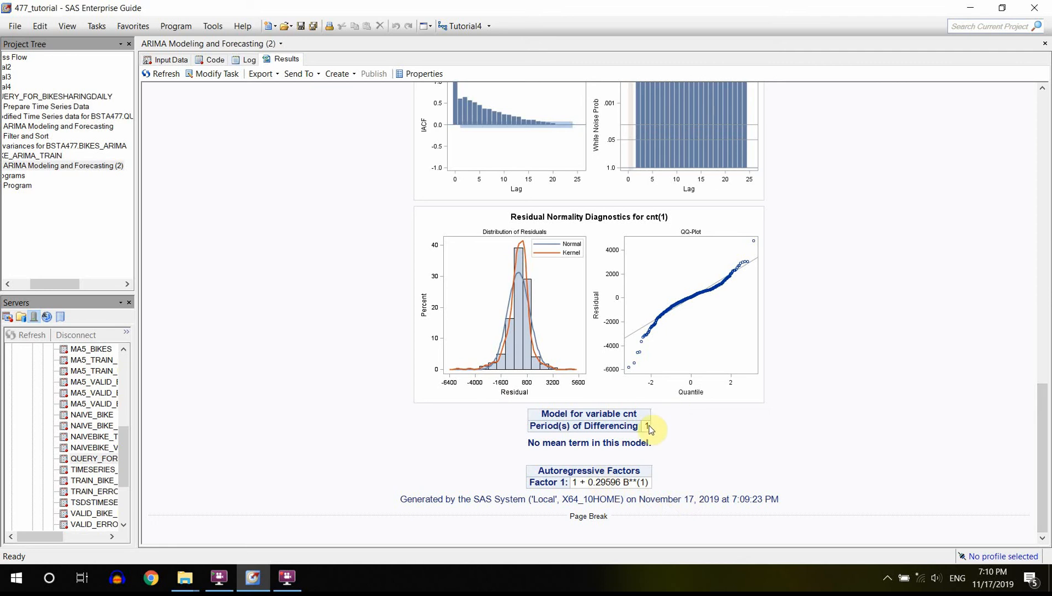
left_click(224, 76)
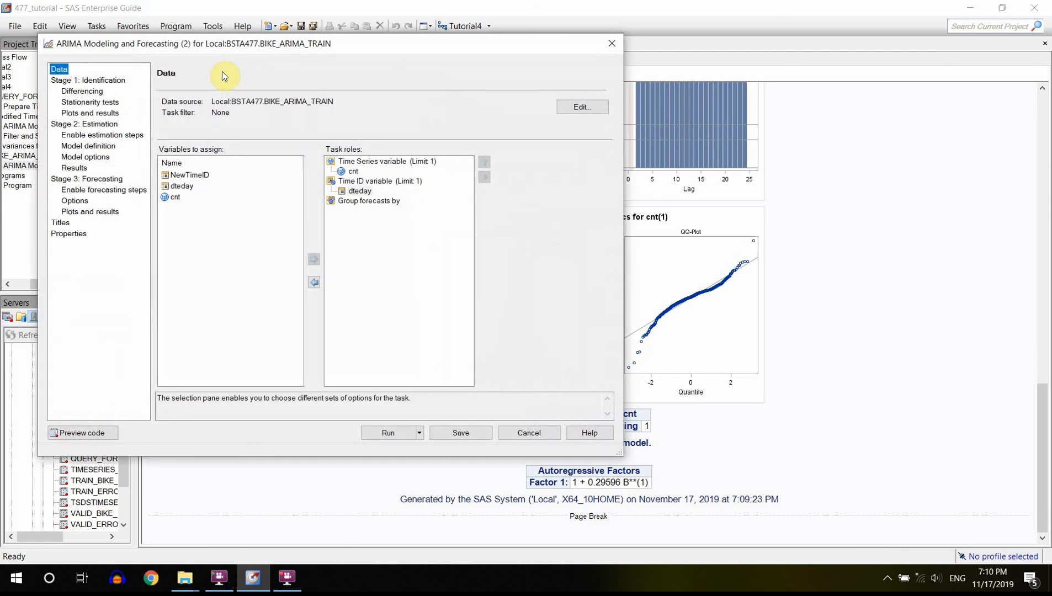
left_click(99, 147)
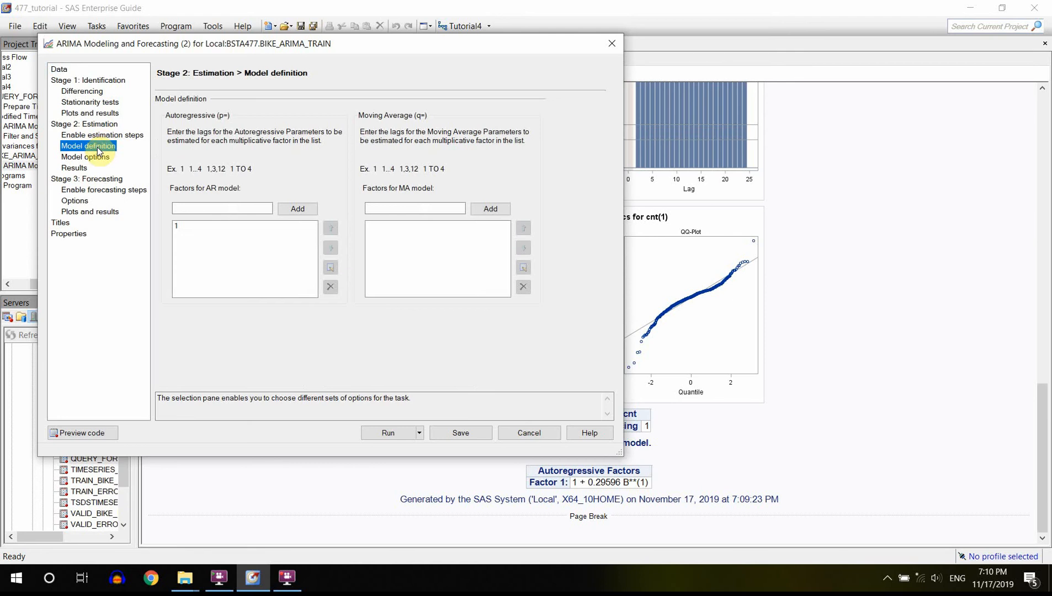
left_click(413, 208)
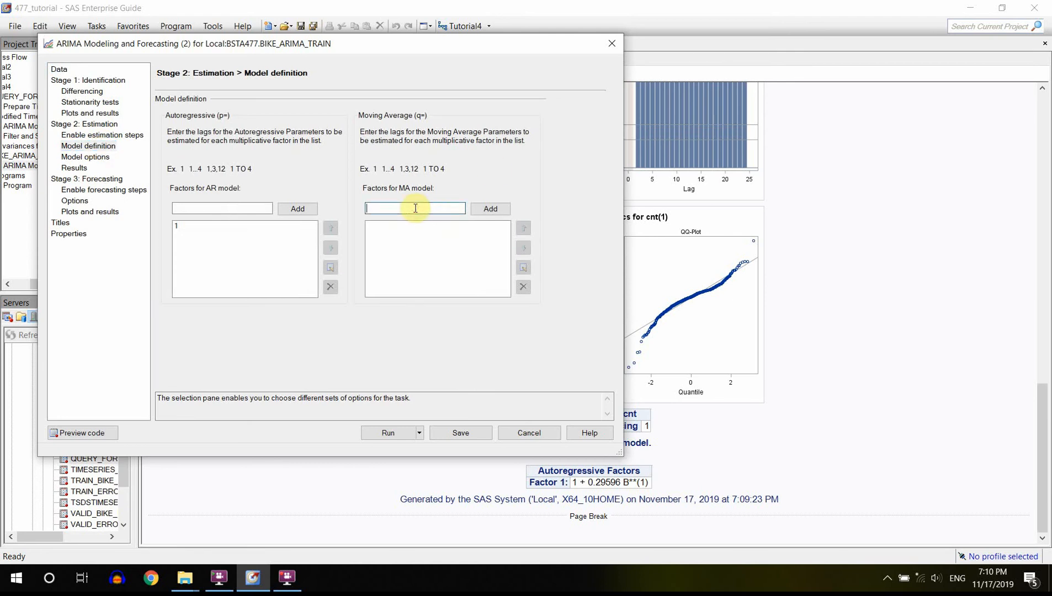
type("1")
left_click(490, 209)
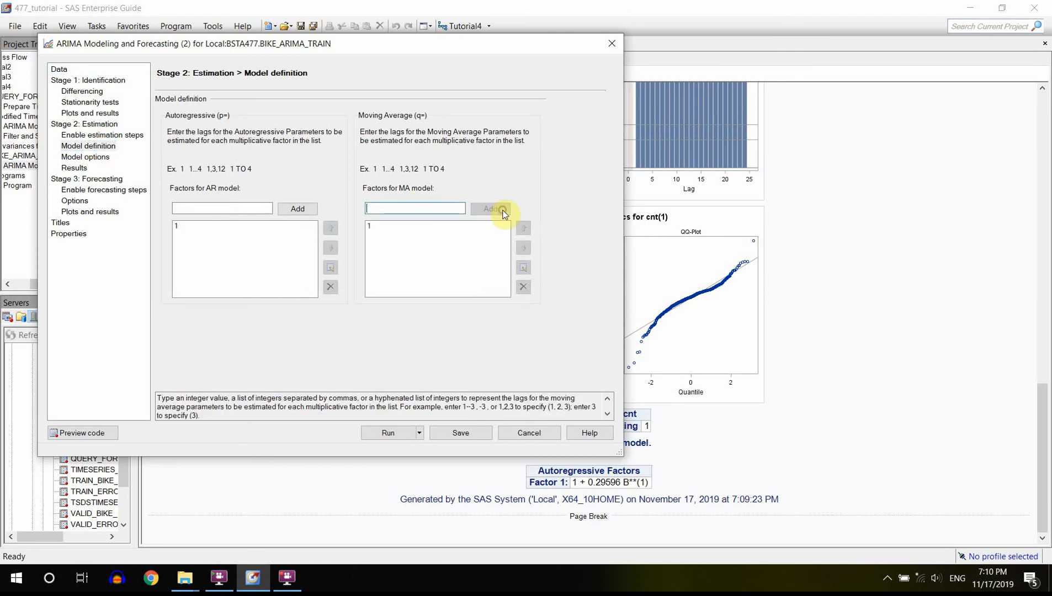
- Check the model and results options, then rerun the ARIMA task and replace the previous run's results
left_click(79, 159)
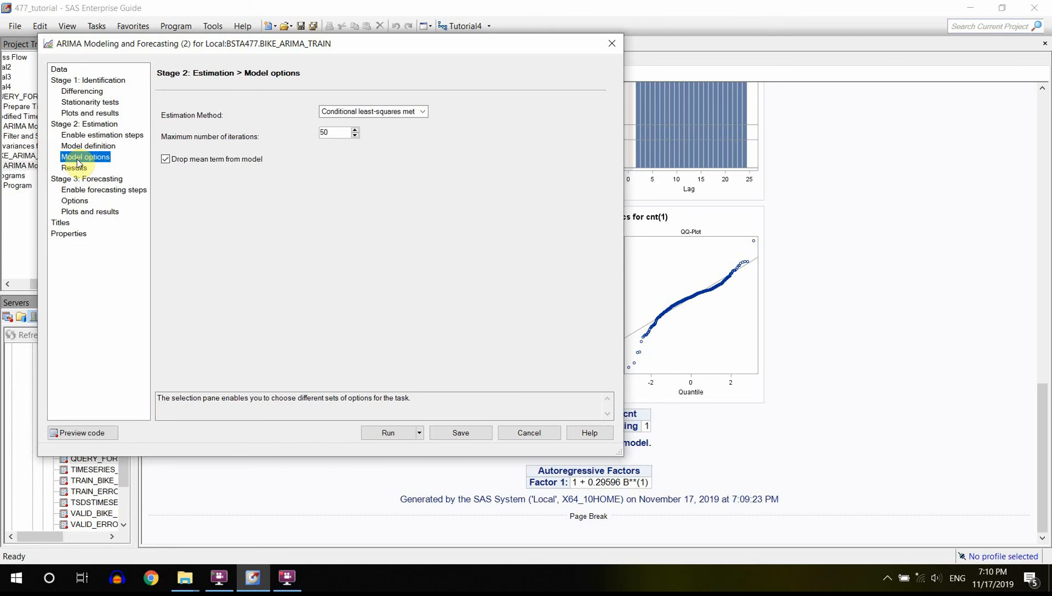
left_click(76, 167)
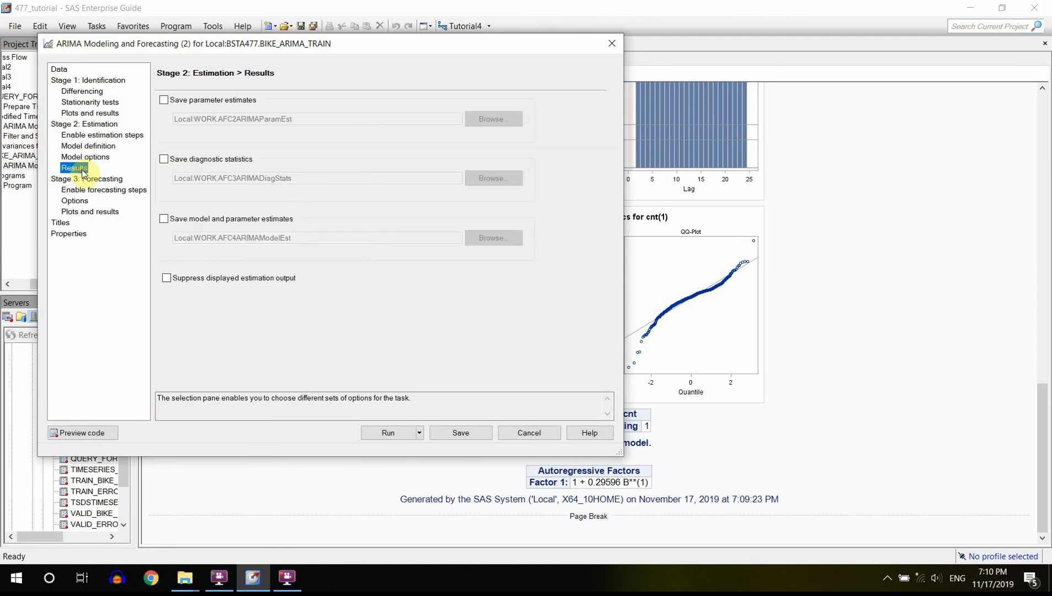
left_click(390, 435)
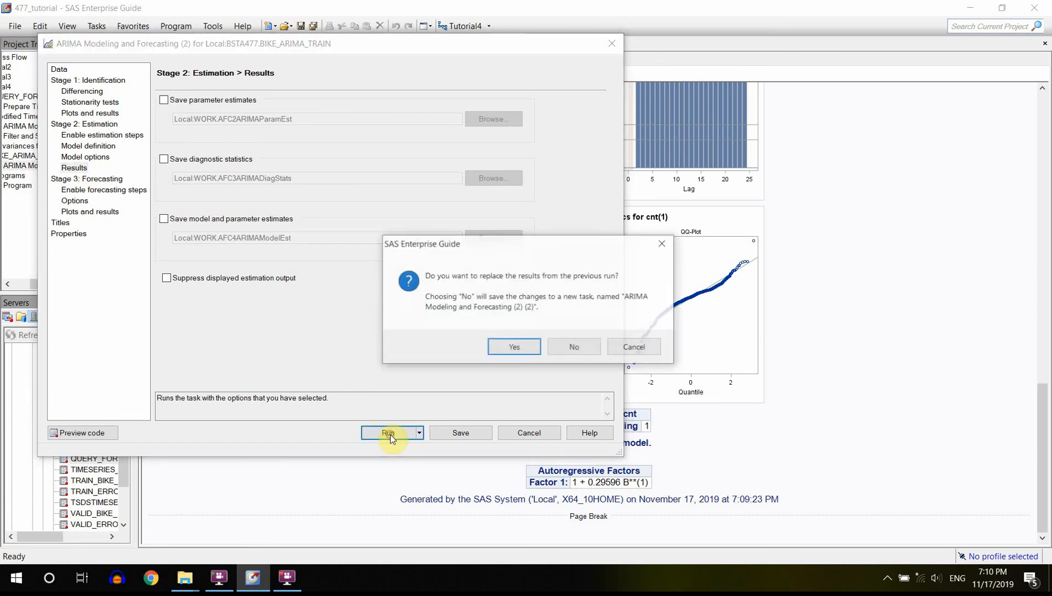
left_click(514, 347)
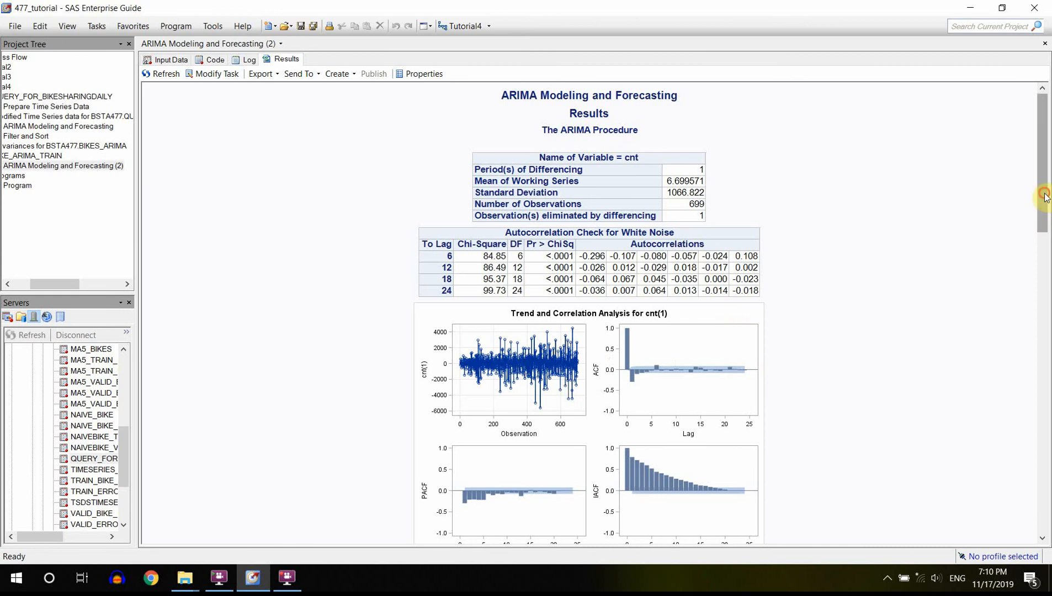
- Examine the parameter estimates, residual autocorrelation check, residual diagnostic plots and fitted factors of the new ARIMA model
left_click_drag(1043, 194, 1040, 259)
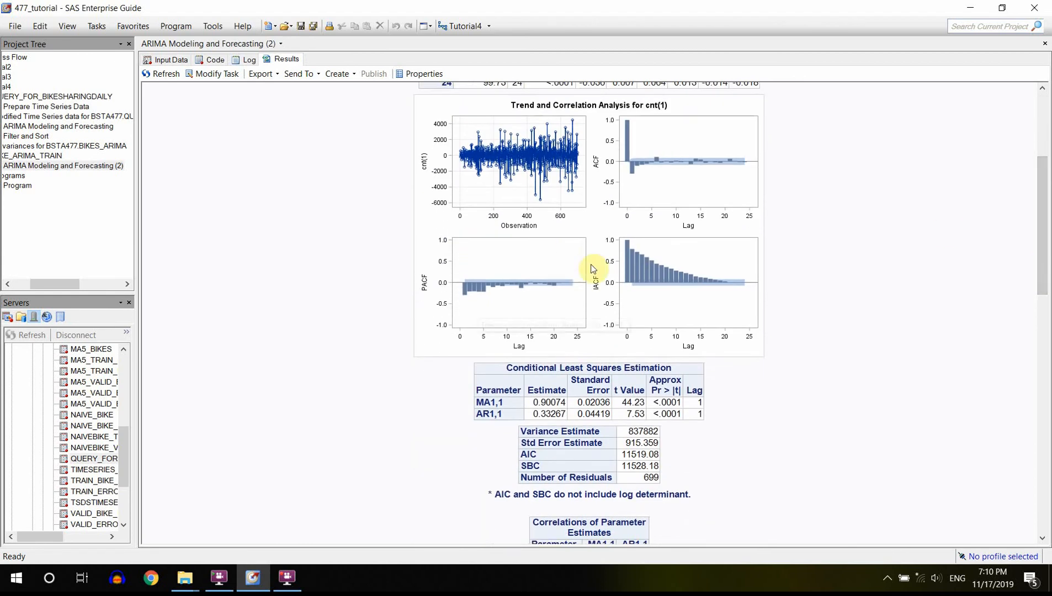
left_click_drag(1043, 234, 1047, 292)
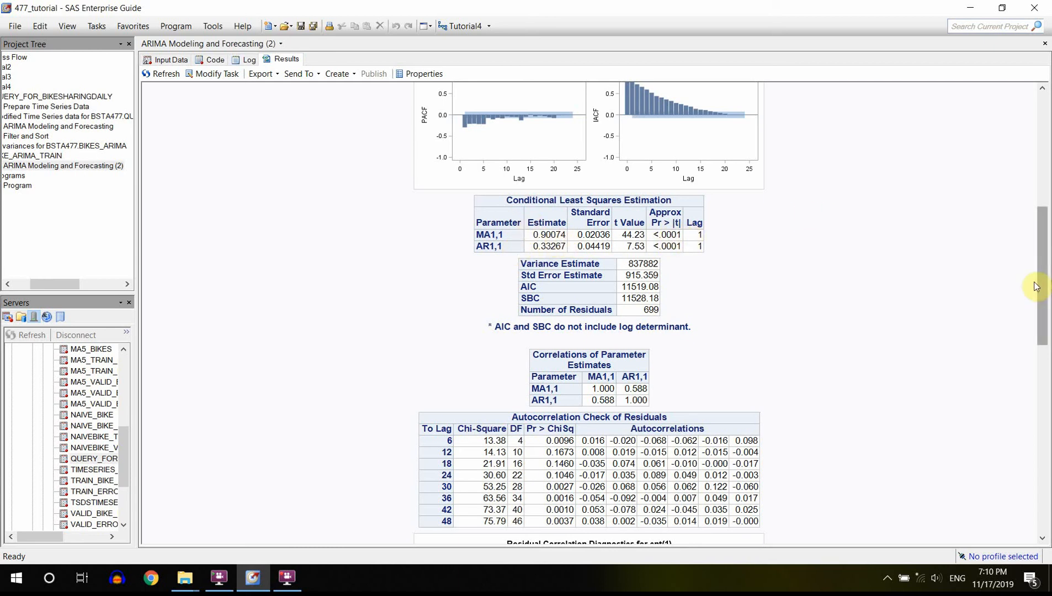
left_click_drag(1042, 287, 1045, 369)
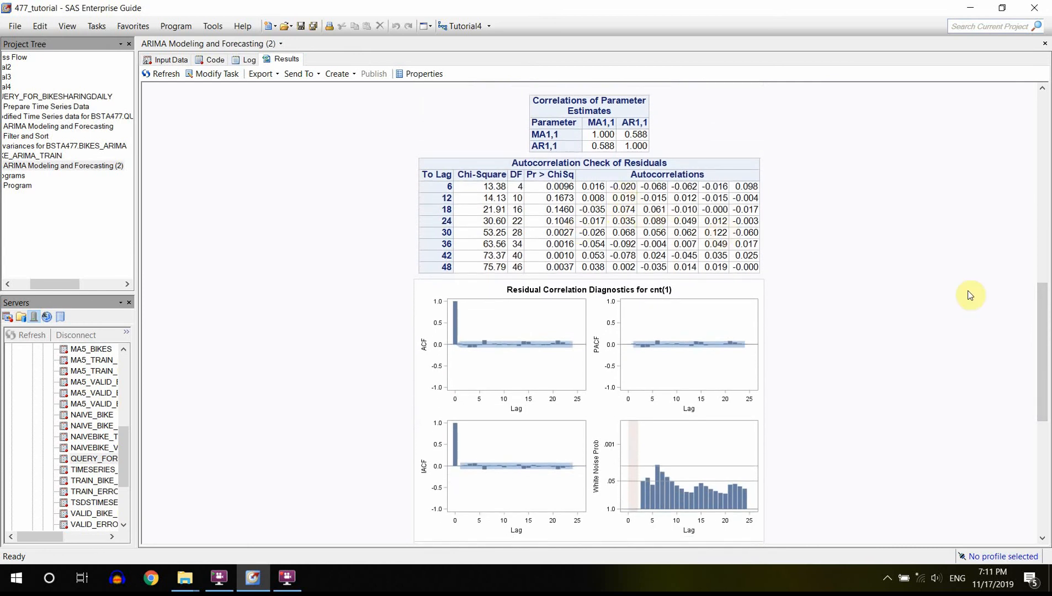
left_click_drag(1041, 327, 1047, 376)
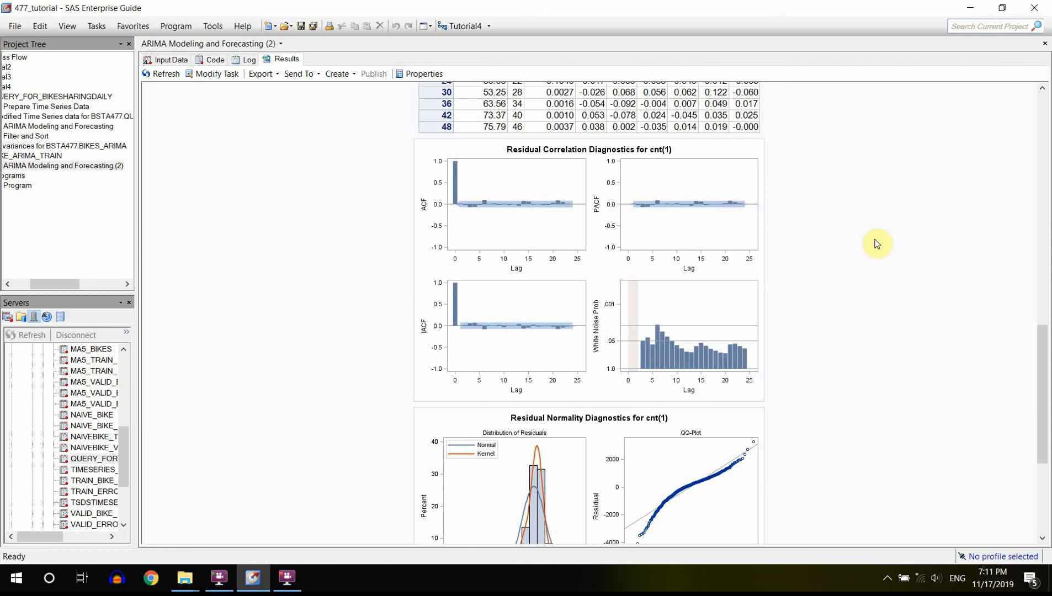
mouse_move(1046, 358)
left_mouse_down()
mouse_move(1045, 339)
mouse_move(1045, 372)
left_mouse_up()
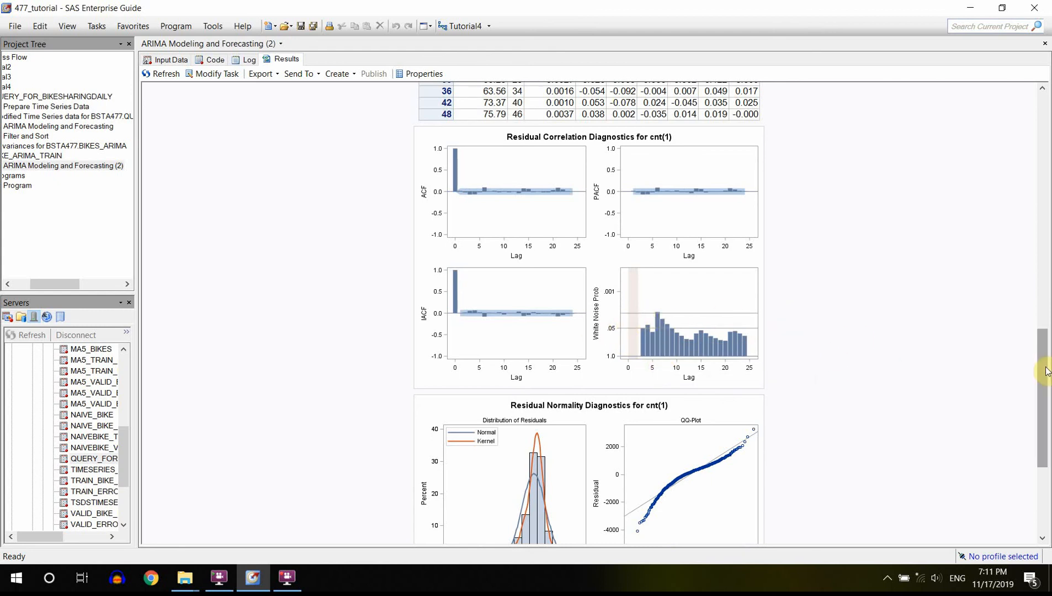
left_click_drag(1047, 374, 1049, 558)
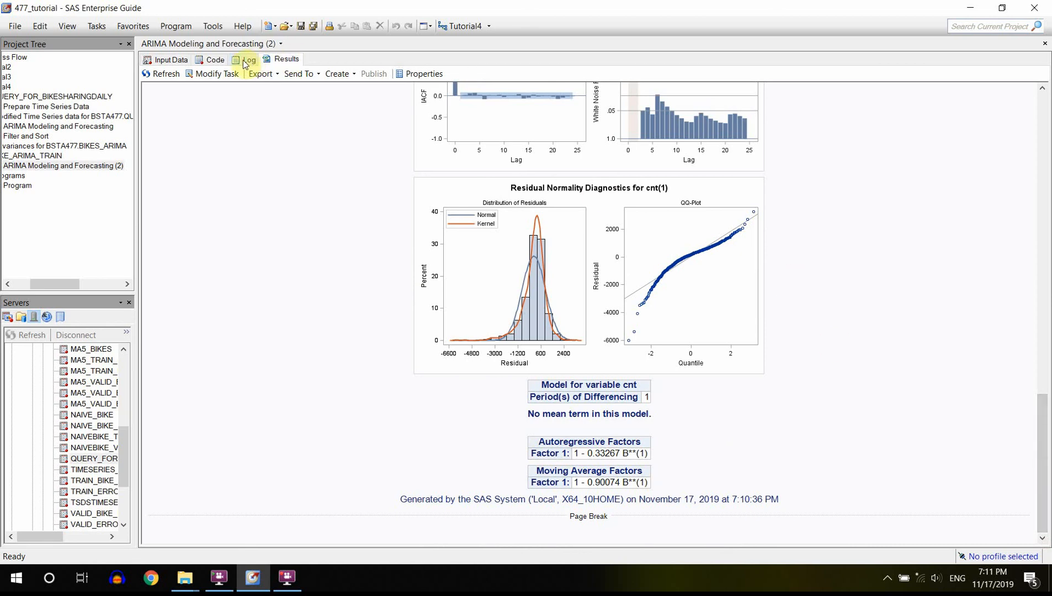
- Enable the ARIMA task's forecasting steps and set daily intervals between observations with 31 intervals to forecast
left_click(215, 73)
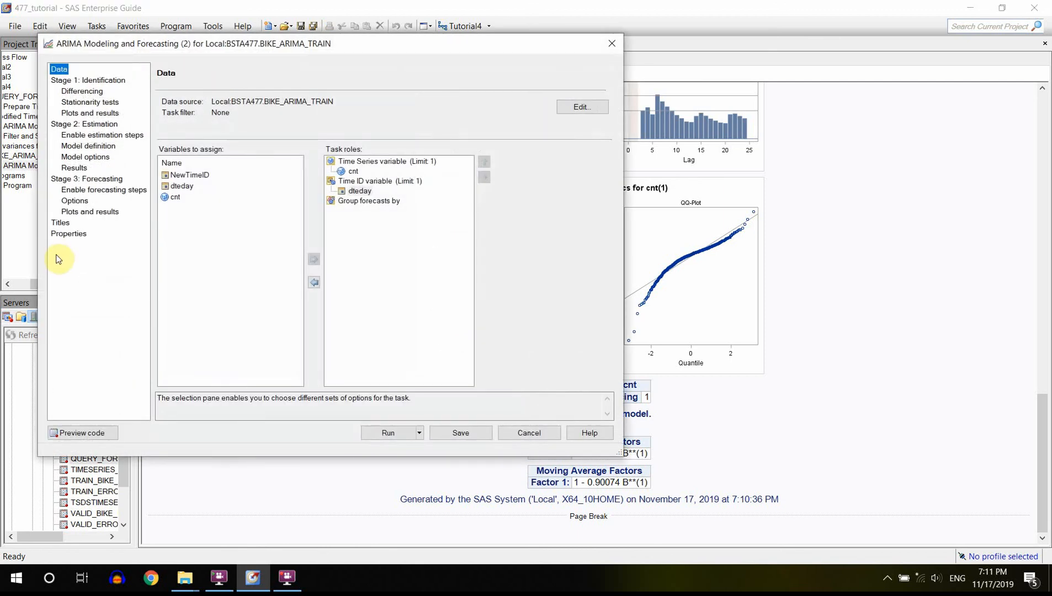
left_click(91, 190)
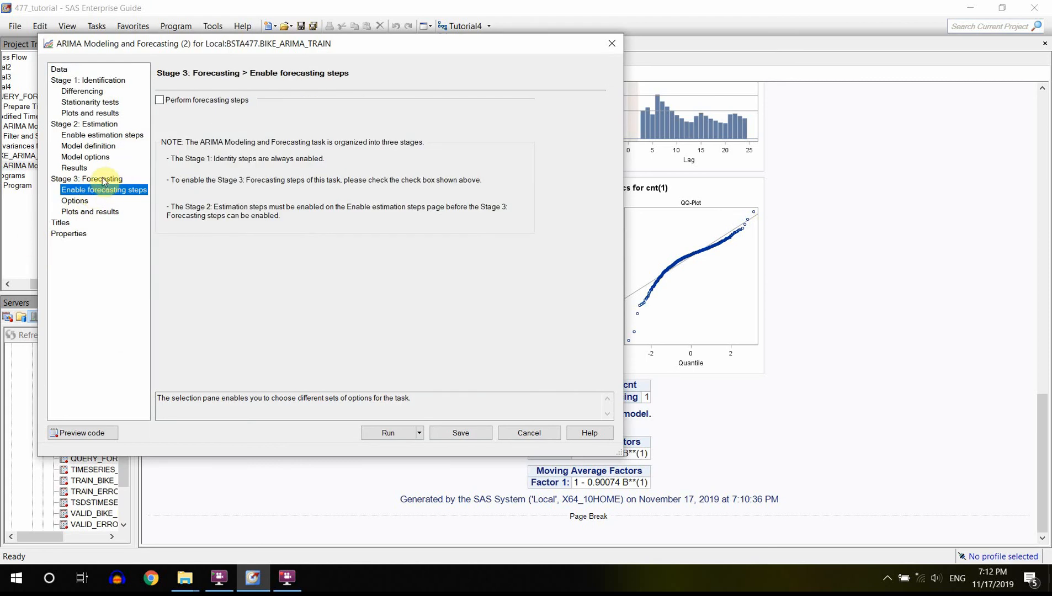
left_click(162, 101)
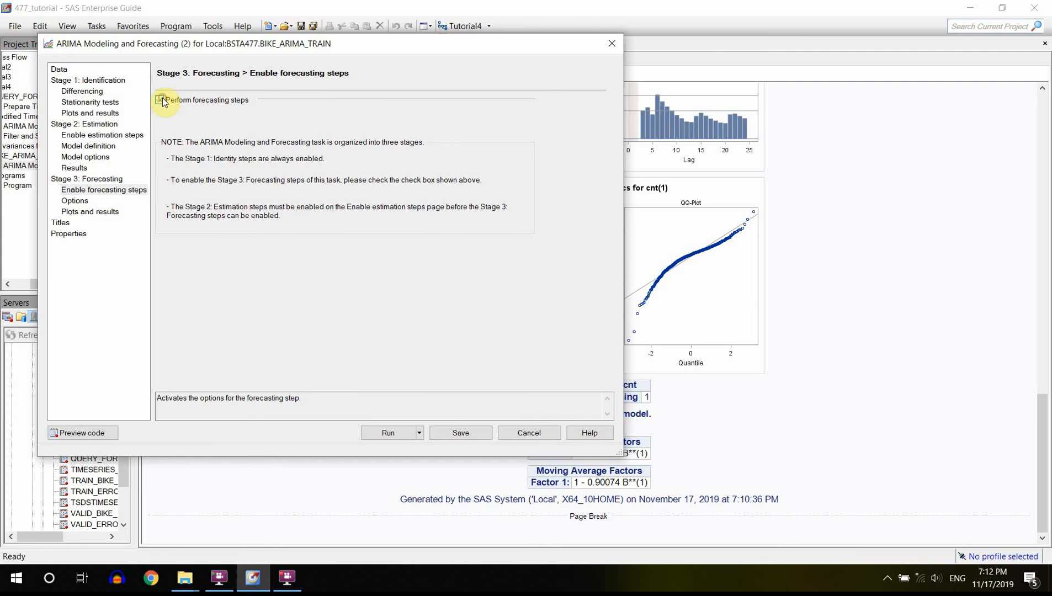
left_click(77, 202)
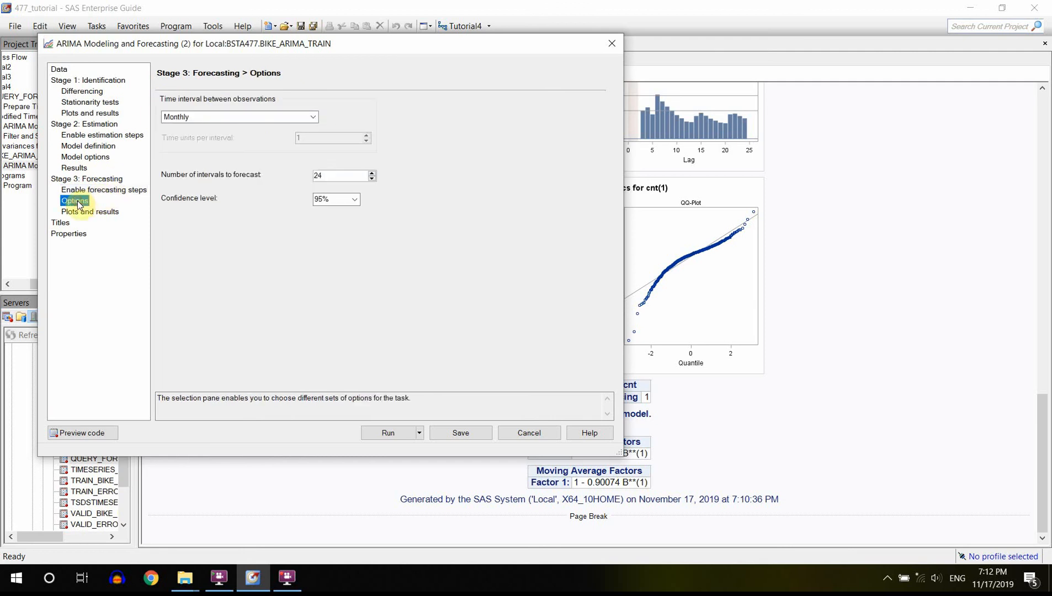
left_click(315, 117)
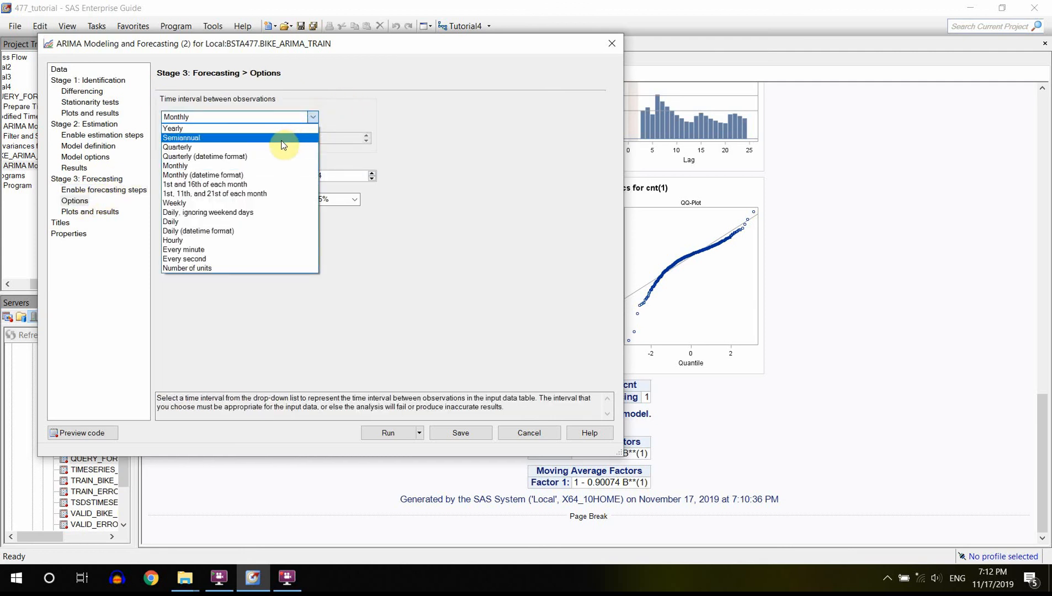
left_click(186, 223)
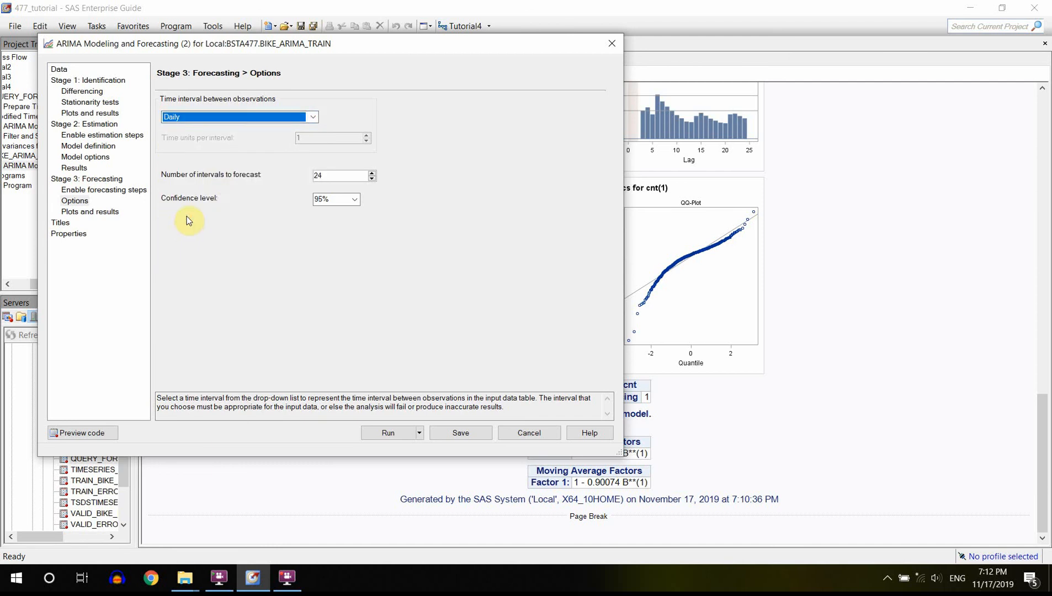
double_click(330, 176)
type("31")
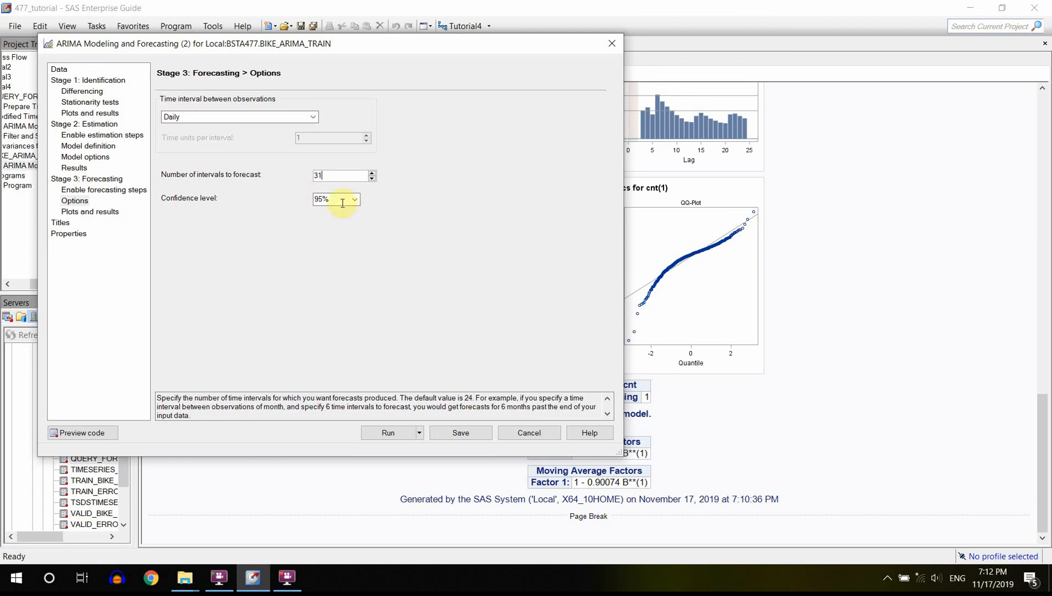
- Enable forecast and residual plots, forecast saving and suppression of displayed forecasting output, then rerun the task, replacing the previous results
left_click(98, 213)
left_click(213, 118)
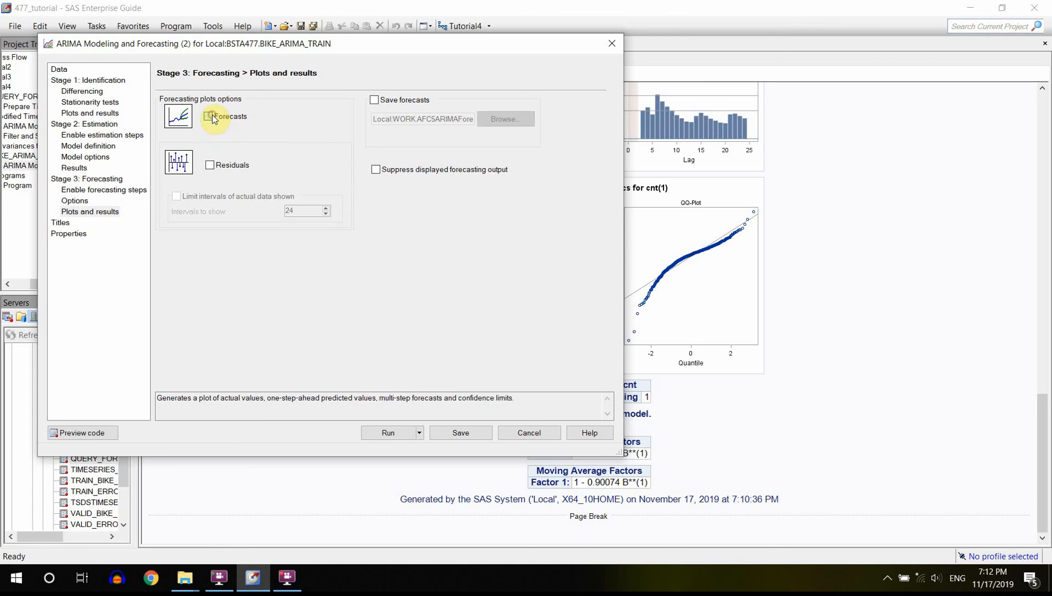
left_click(212, 167)
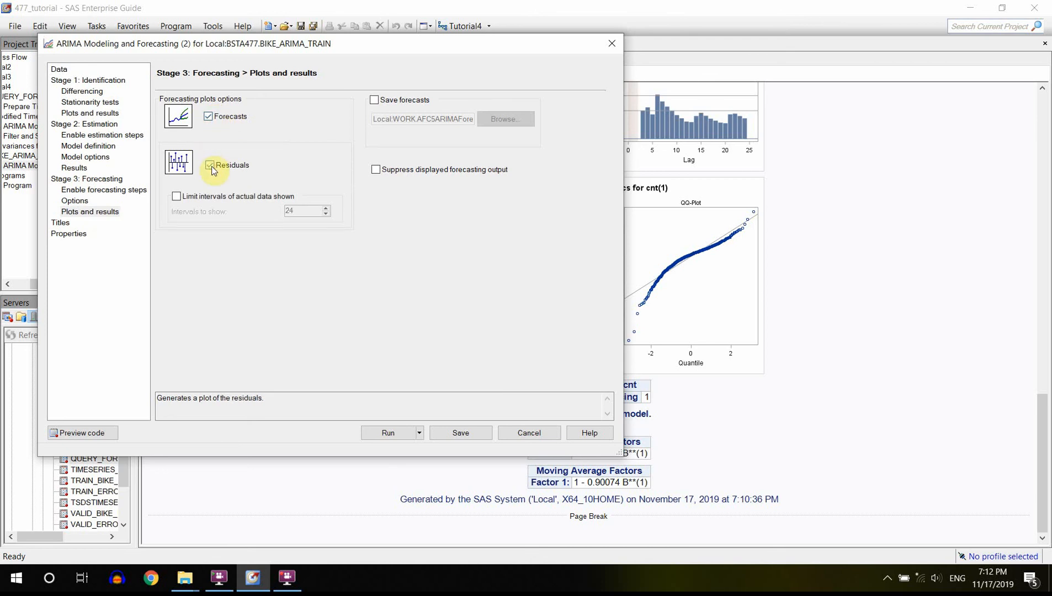
left_click(392, 101)
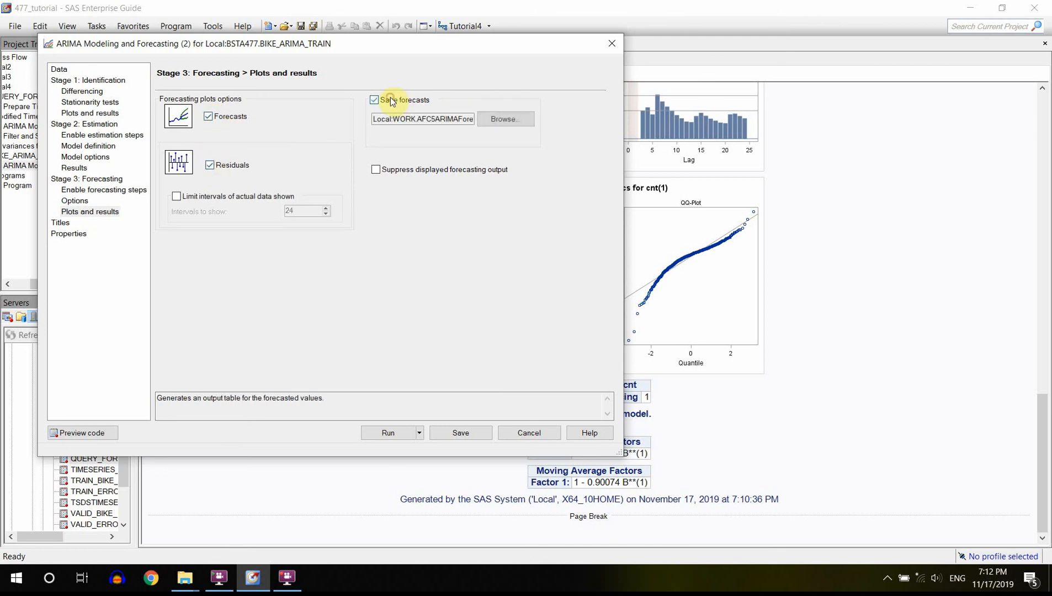
left_click(379, 169)
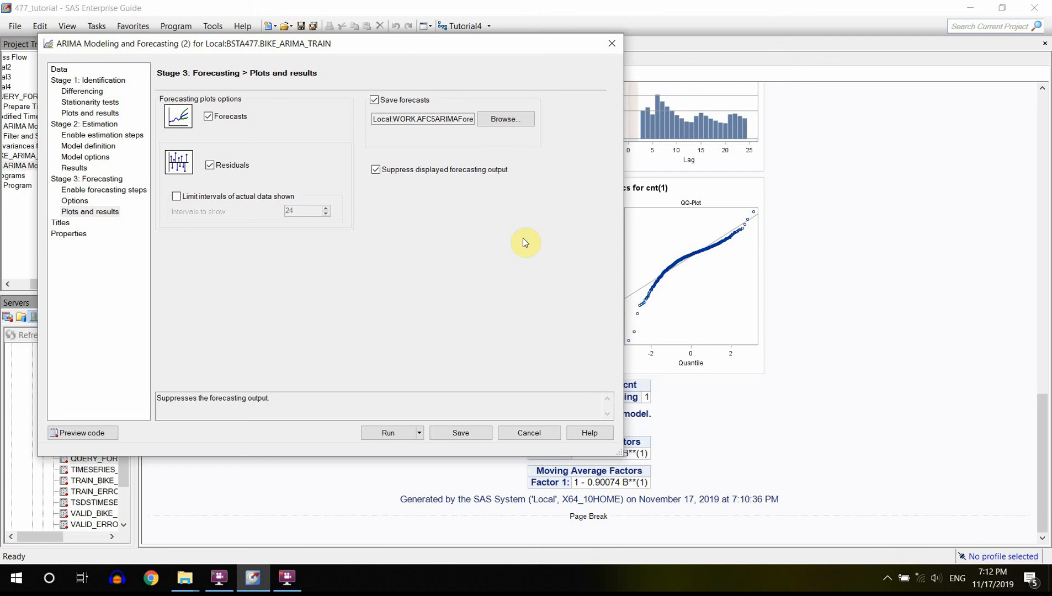
left_click(385, 434)
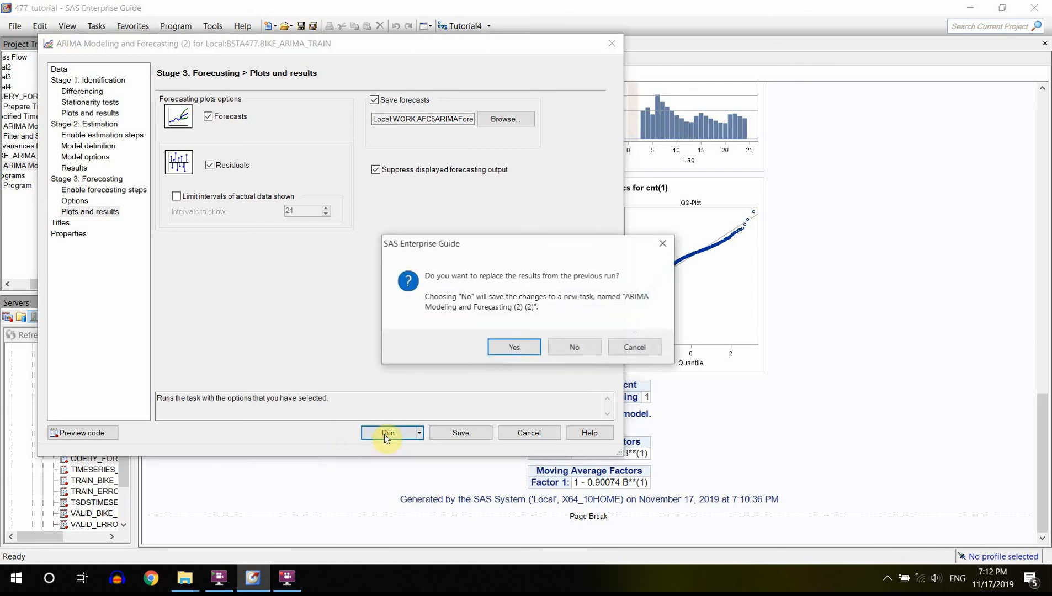
left_click(518, 348)
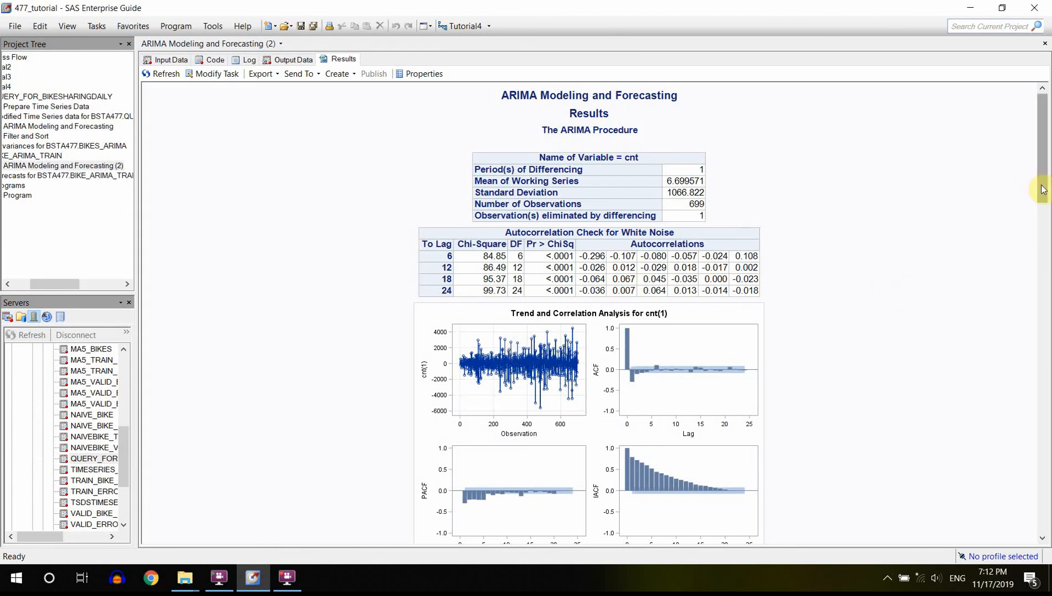
- Review the results, then turn off suppression of the displayed forecasting output and rerun the ARIMA task, replacing the previous results
left_click_drag(1043, 189, 1041, 490)
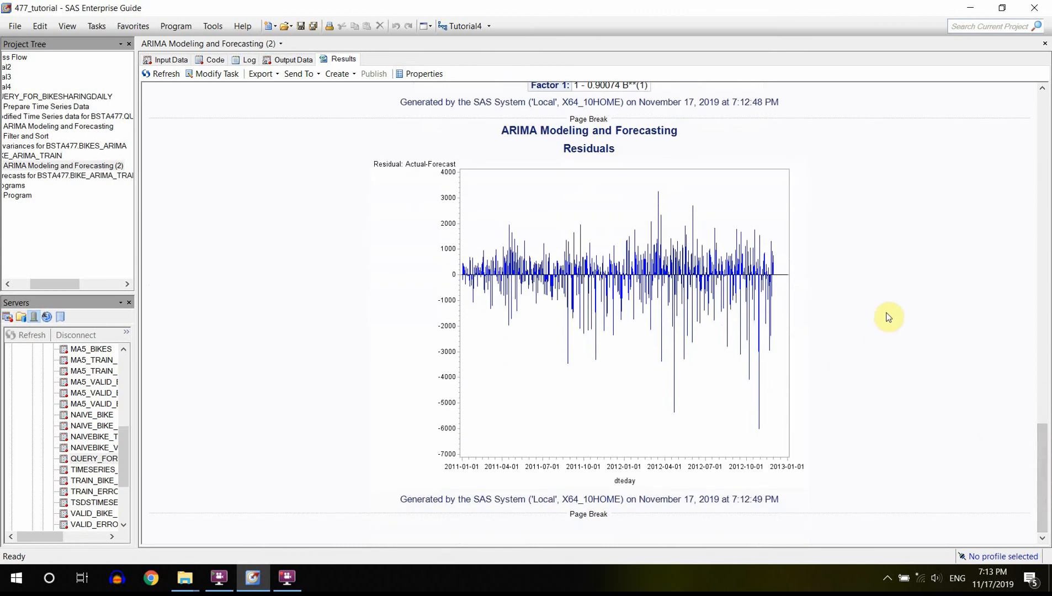
left_click_drag(1046, 453, 1045, 95)
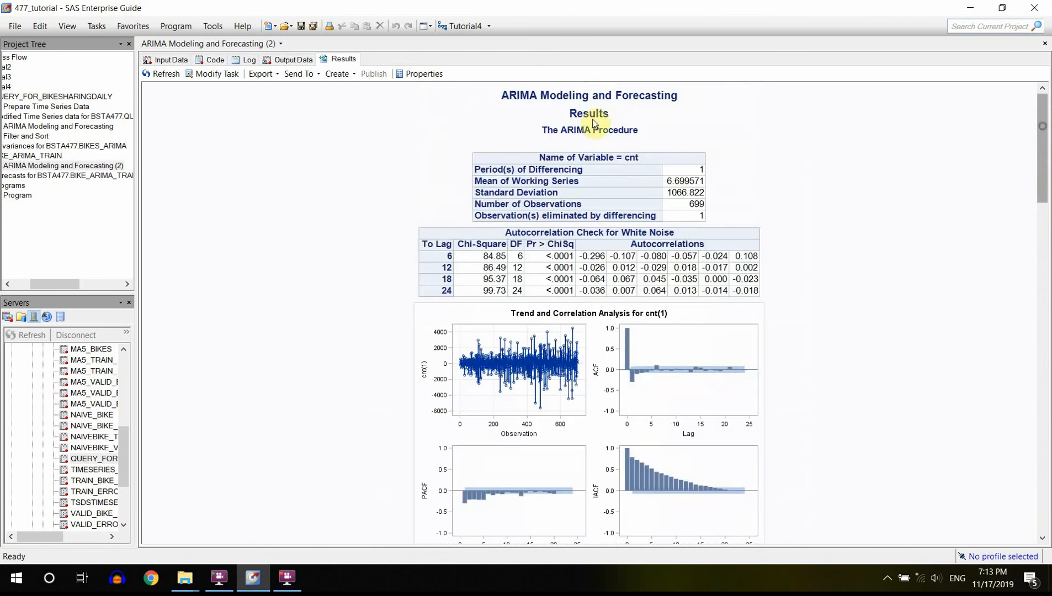
left_click(225, 75)
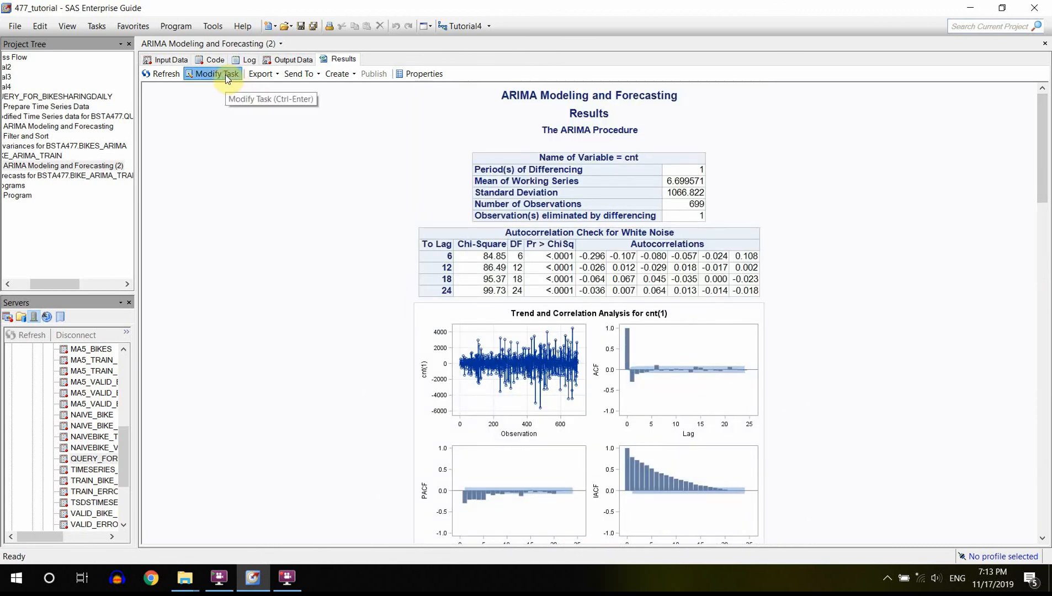
left_click(90, 212)
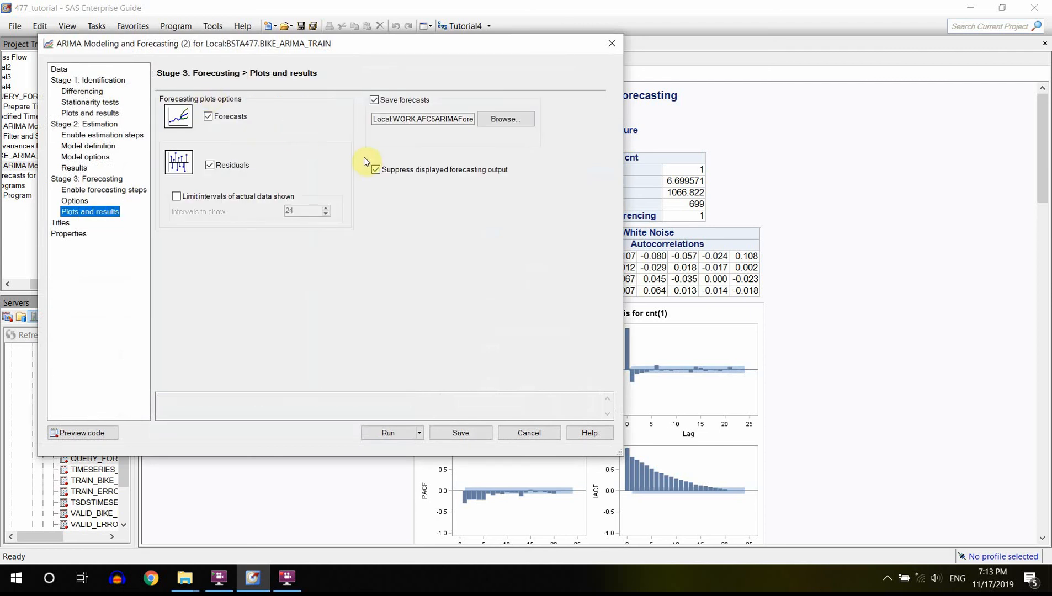
left_click(375, 170)
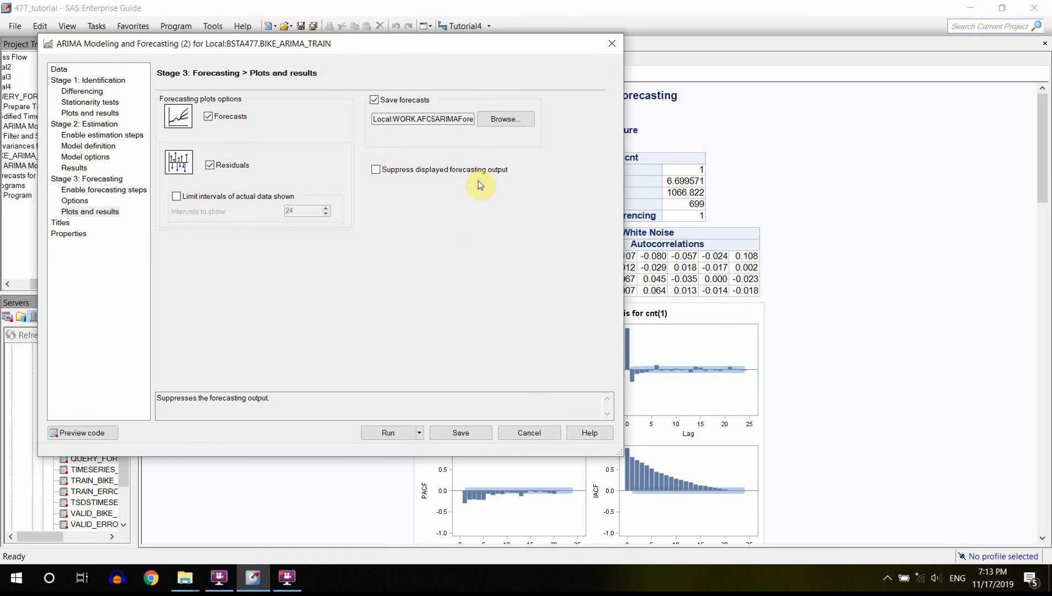
left_click(390, 435)
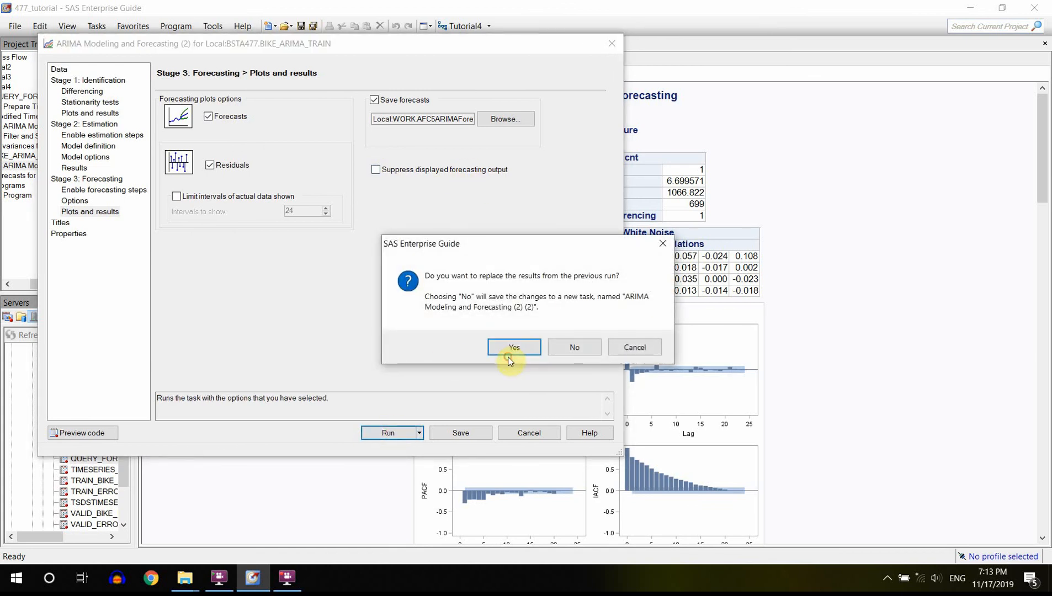
left_click(514, 348)
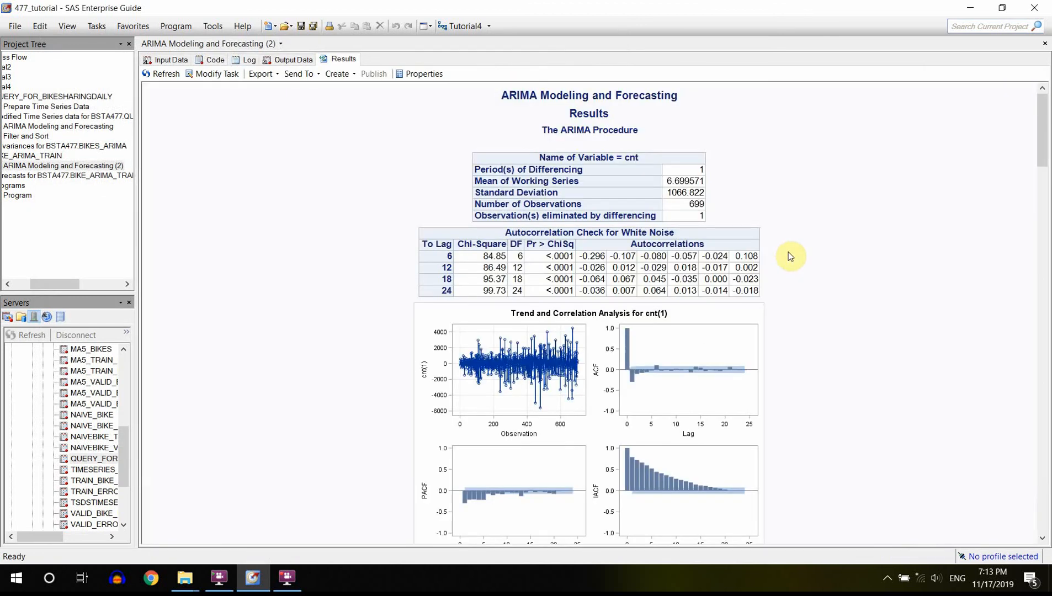
- Examine the forecast table for cnt, the two forecast plots and the residuals plot in the results
left_click_drag(1040, 146, 1046, 357)
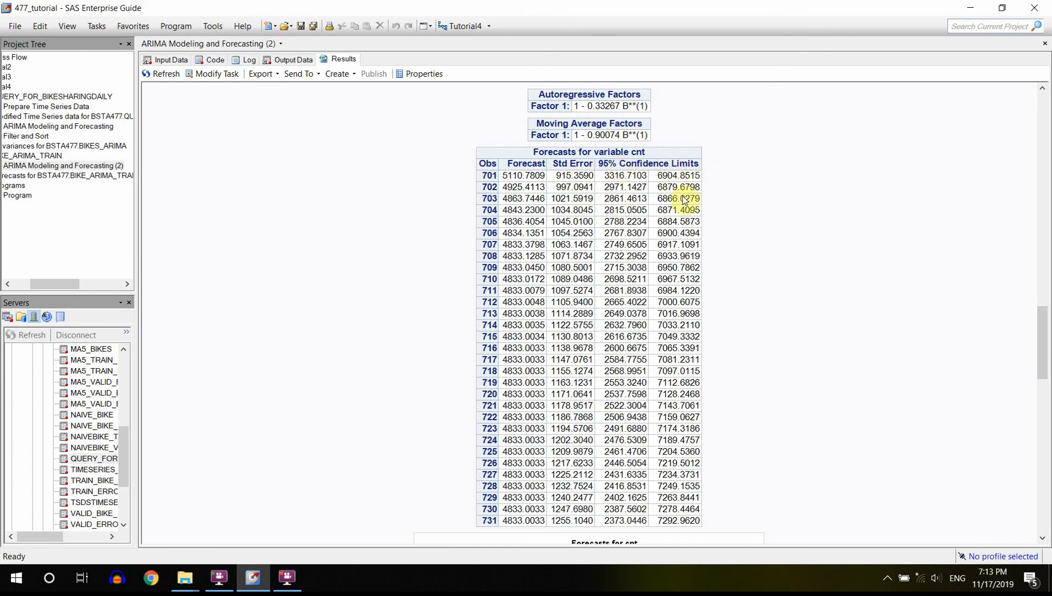
left_click_drag(1042, 343, 1042, 412)
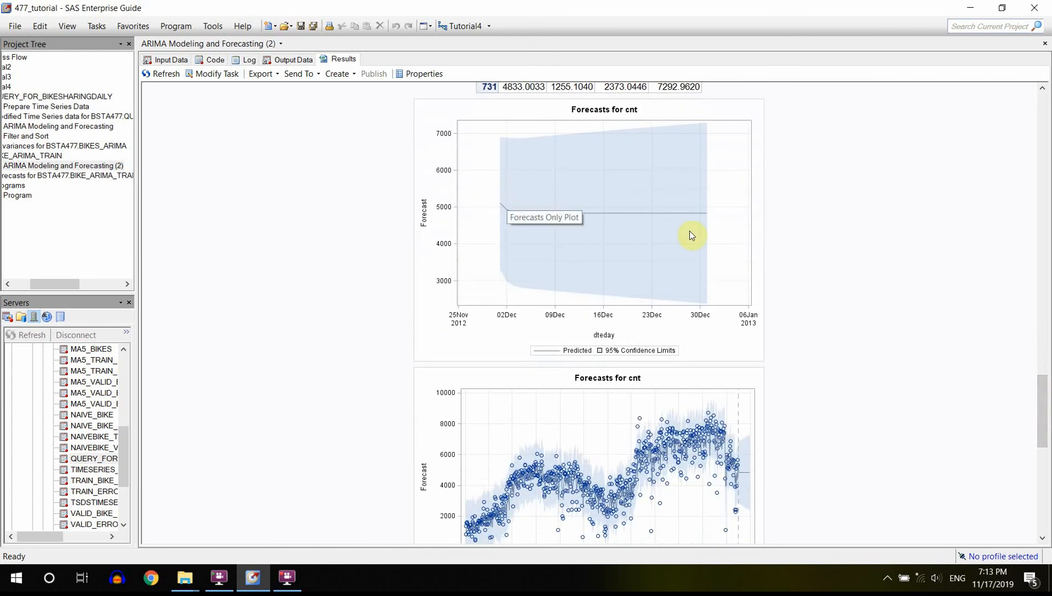
left_click_drag(1041, 413, 1047, 461)
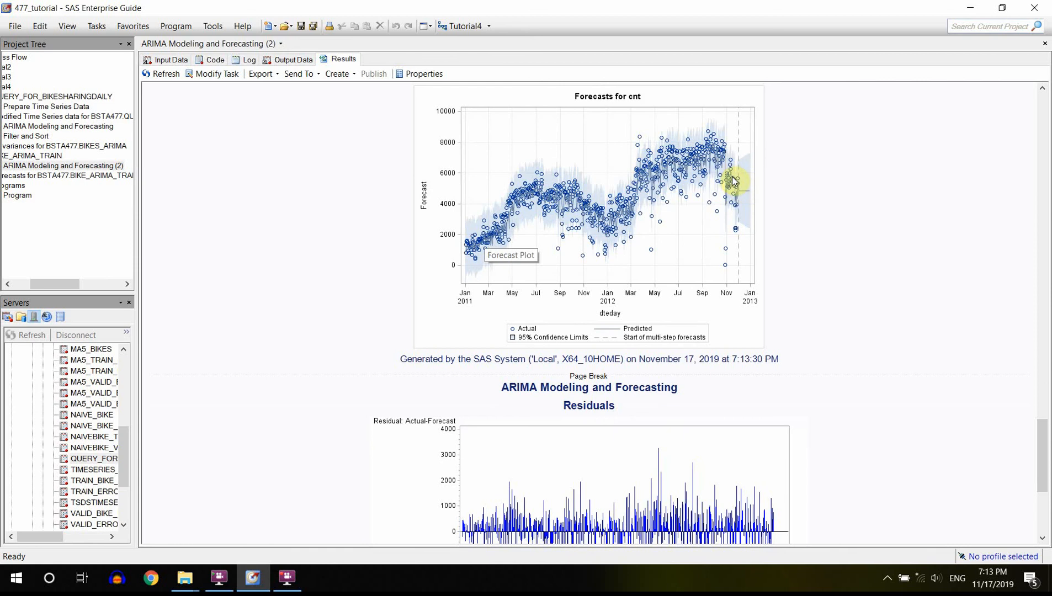
left_click_drag(1041, 442, 1041, 481)
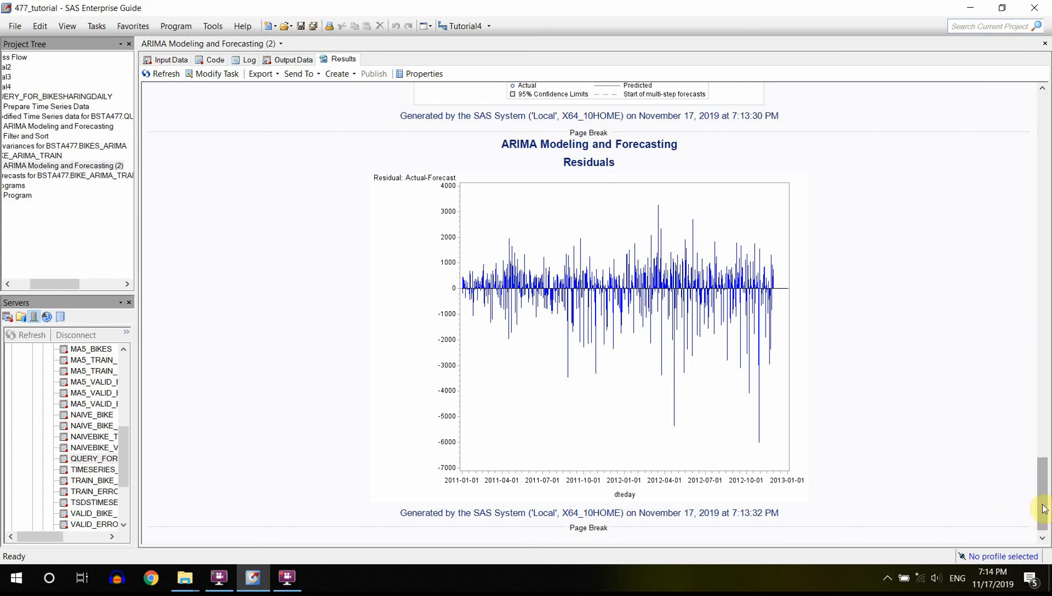
left_click_drag(1042, 504, 1044, 475)
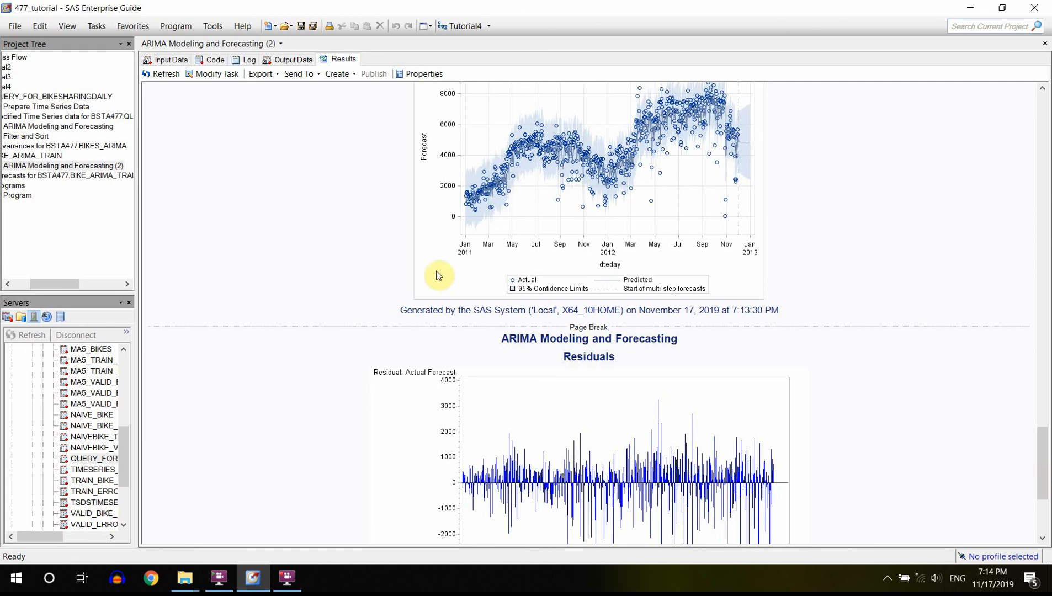
- Inspect the FORECAST column in the output data and compare it with the cnt values for December 2012
left_click(288, 60)
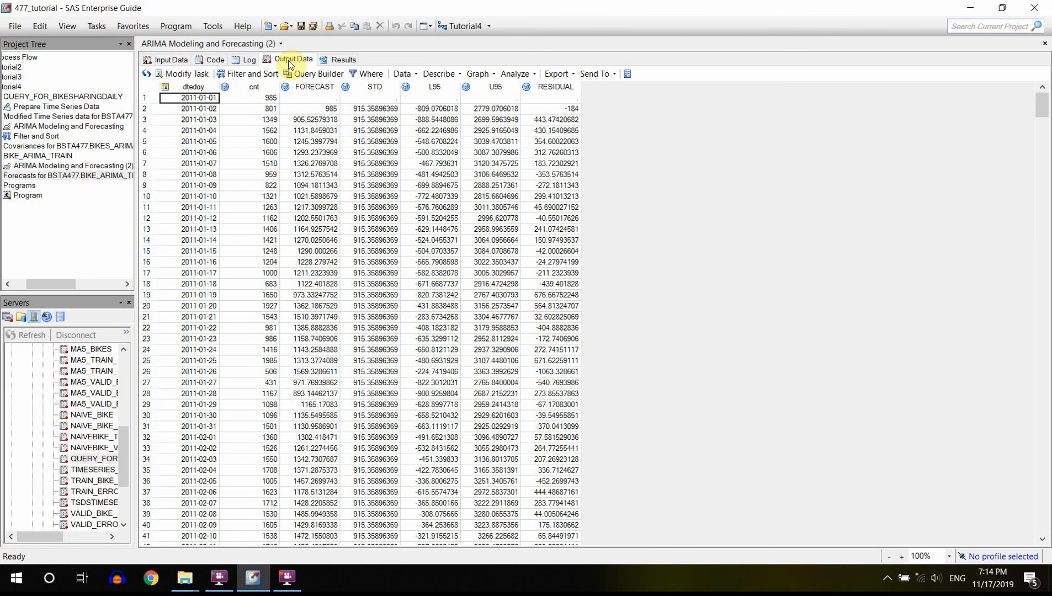
left_click(316, 90)
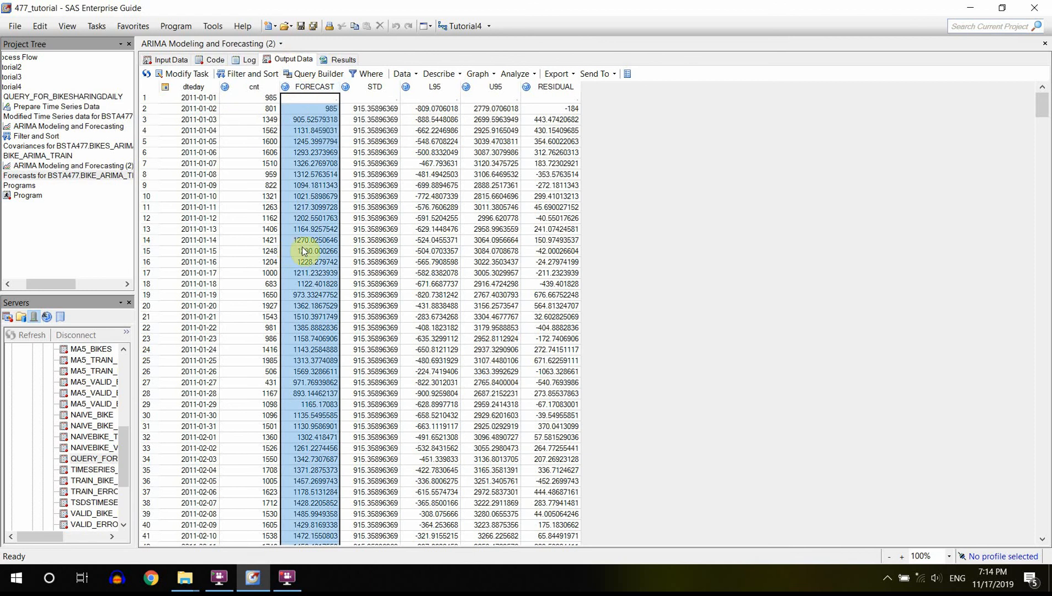
left_click_drag(1040, 107, 1045, 522)
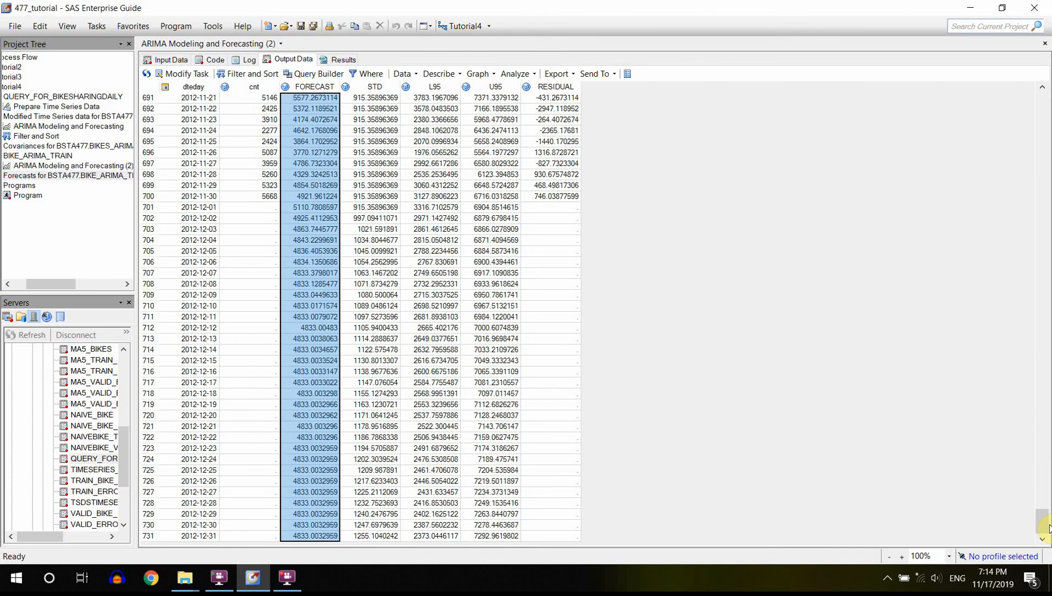
left_click(318, 208)
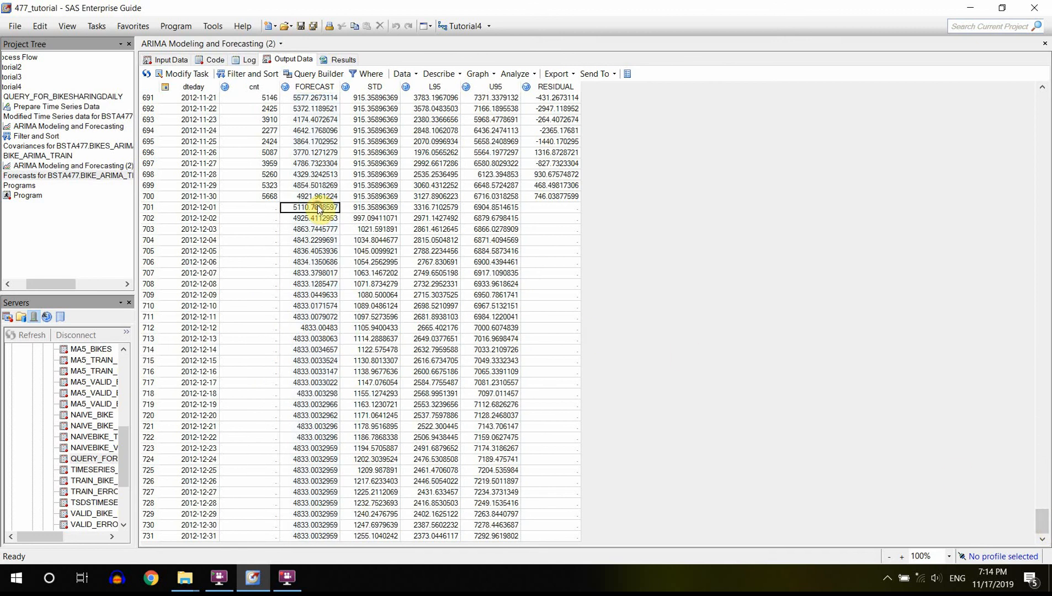
left_click(265, 207)
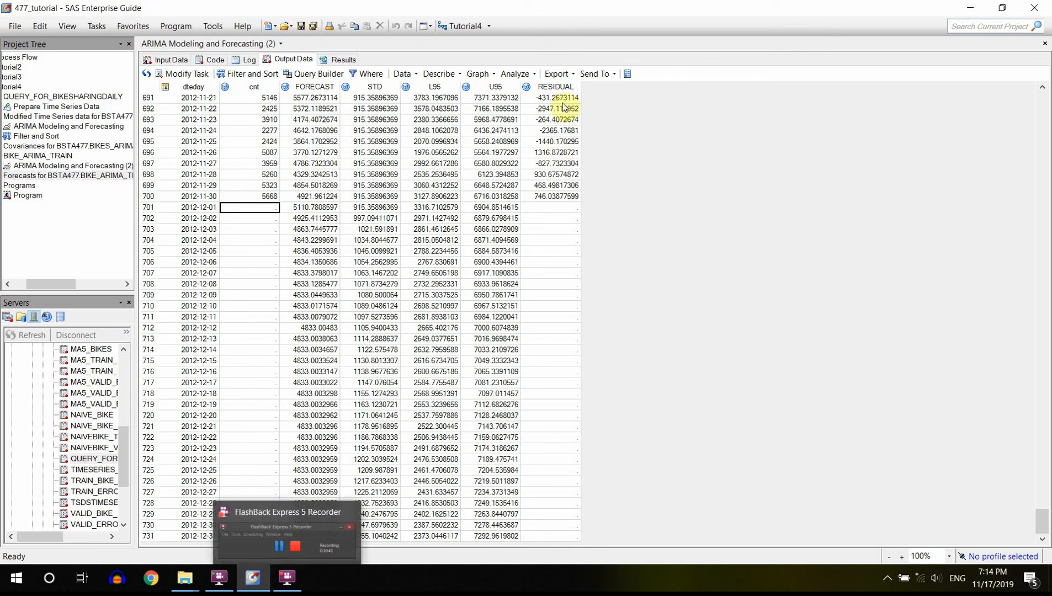
- Set up an export of the BIKE_ARIMA_TRAIN forecasts as a Microsoft Excel workbook (.xlsx) in the Documents folder
left_click(567, 74)
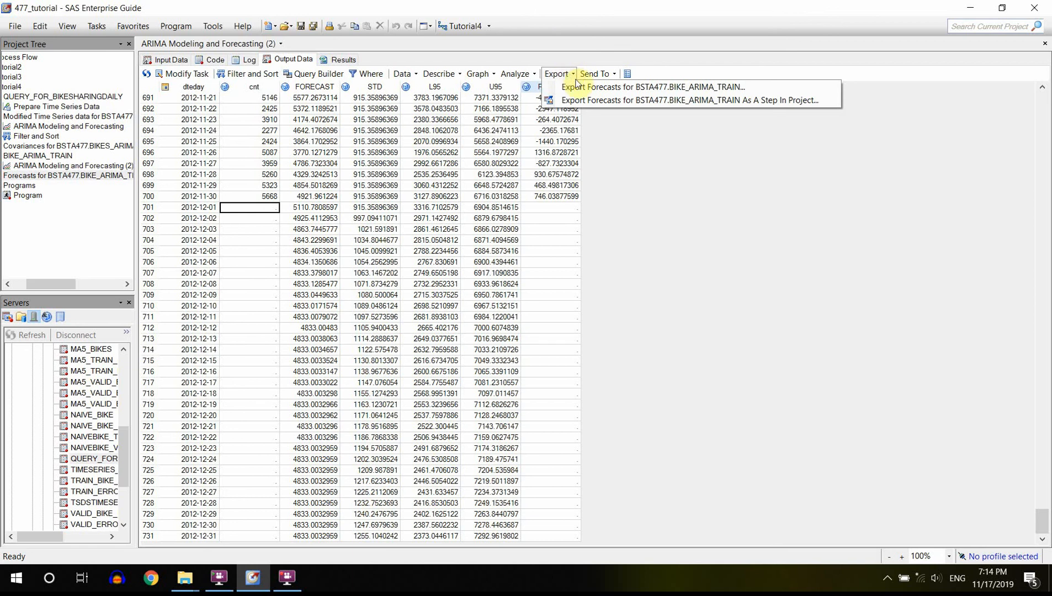
left_click(591, 92)
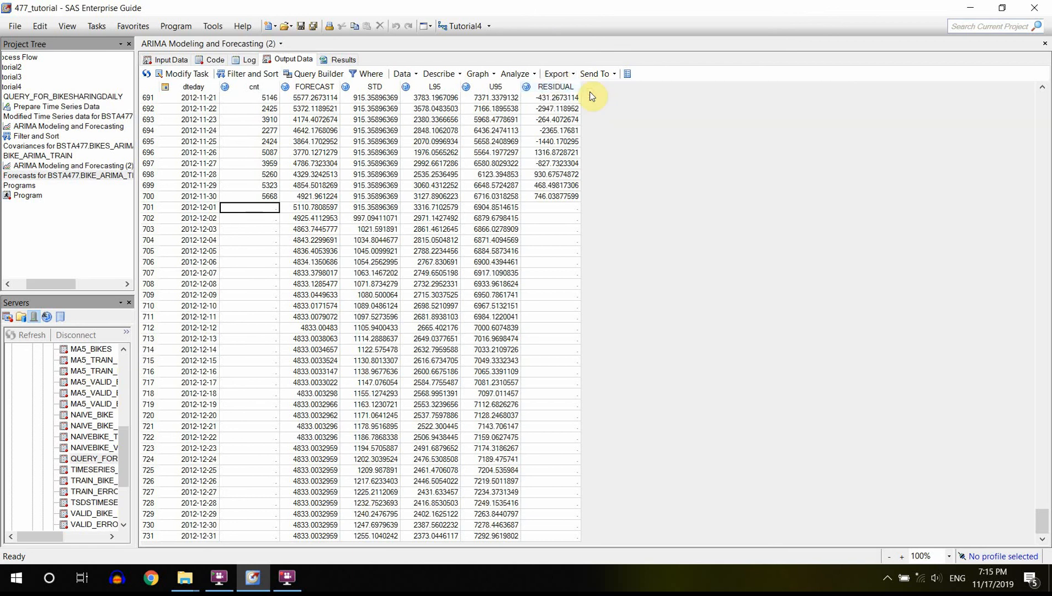
left_click(470, 365)
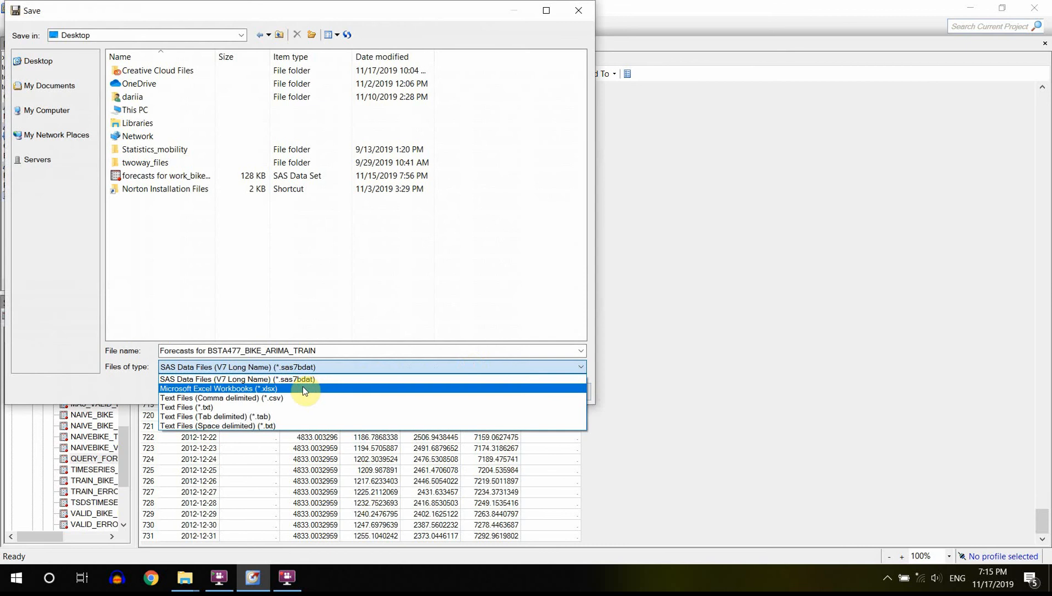
left_click(271, 389)
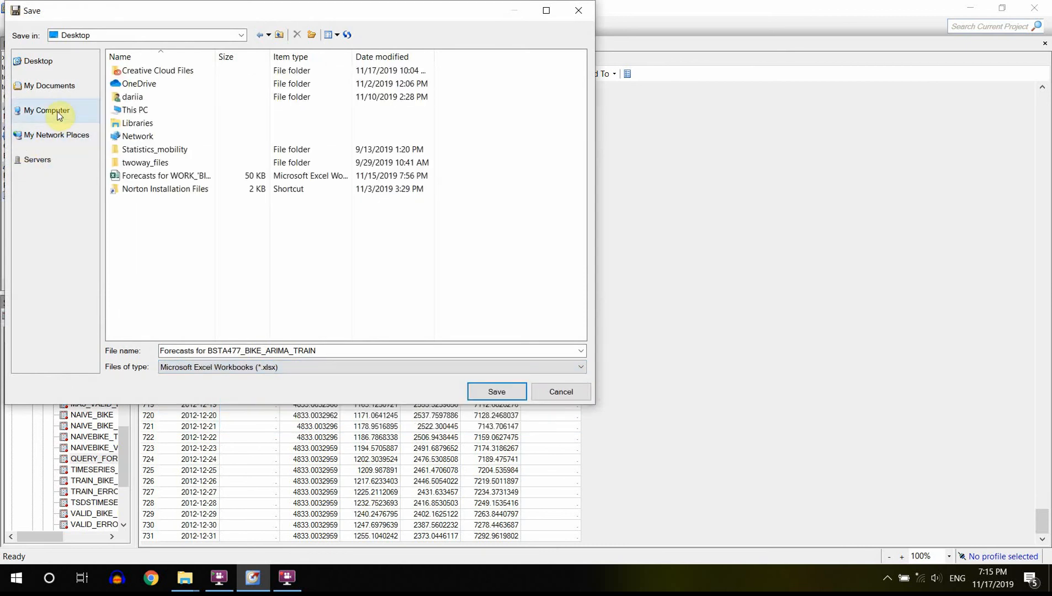
left_click(65, 87)
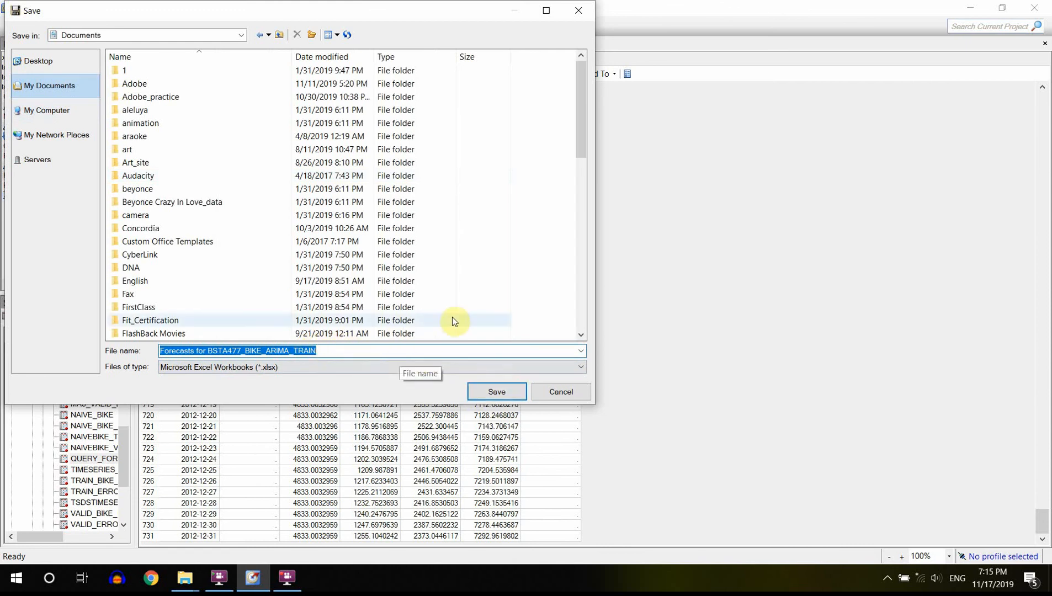
left_click(287, 578)
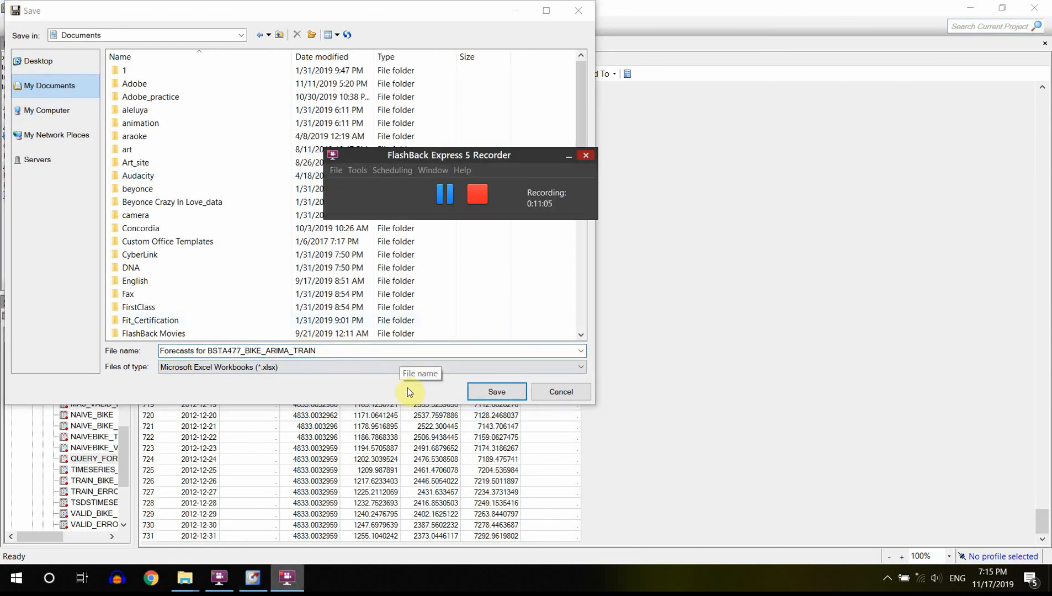